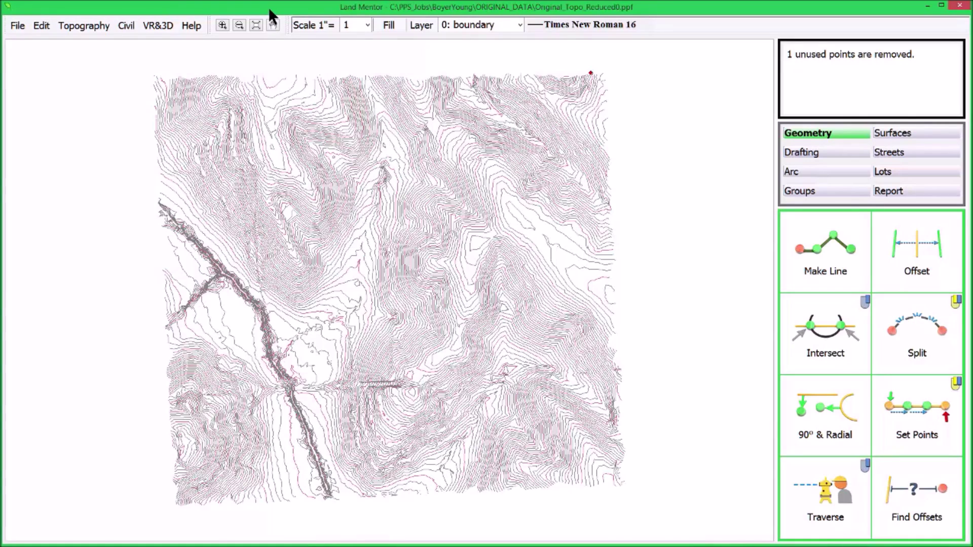
# Step: Delete all Line-type elements, the short ticks along the contours, from the active layers
pyautogui.scroll(4, 299, 223)
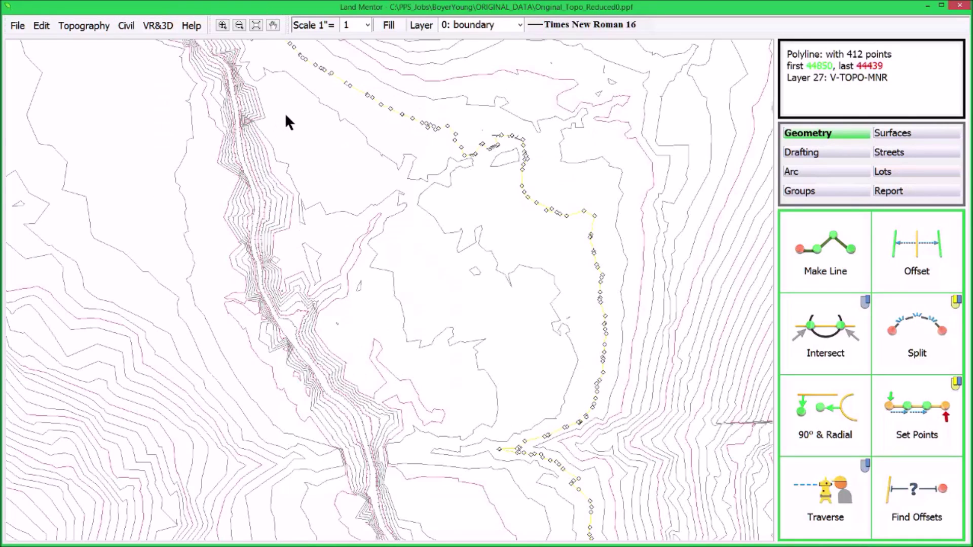
pyautogui.click(286, 144)
pyautogui.moveTo(242, 287); pyautogui.dragTo(308, 268, button='right')
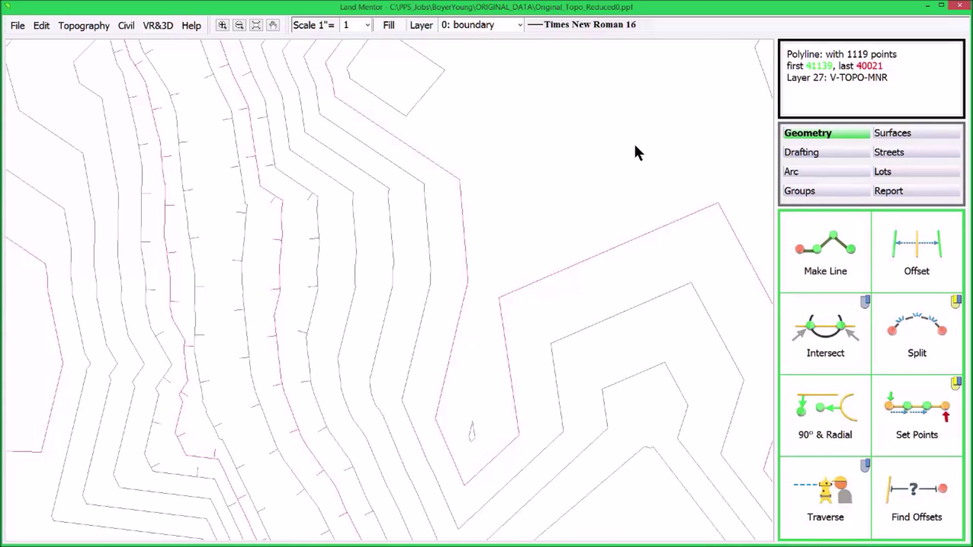
pyautogui.click(41, 26)
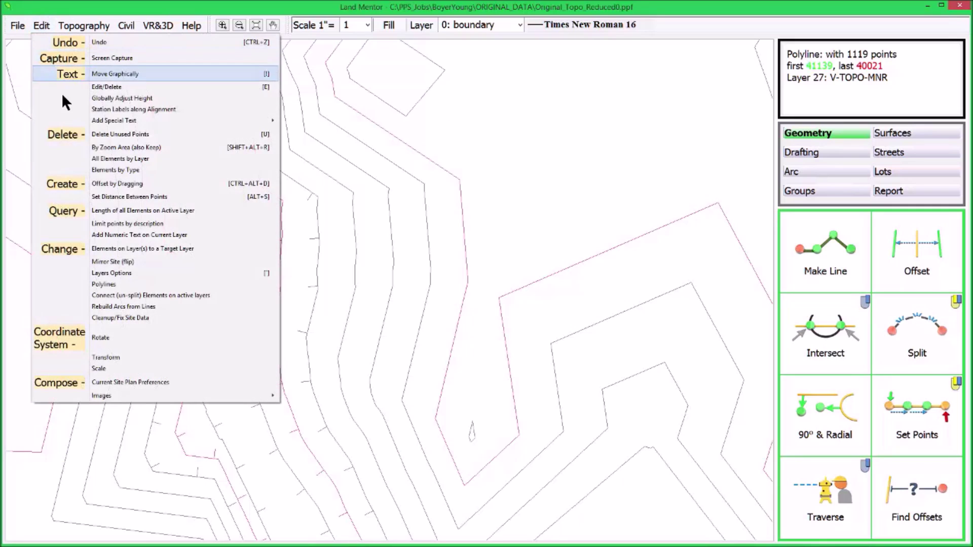
pyautogui.click(106, 169)
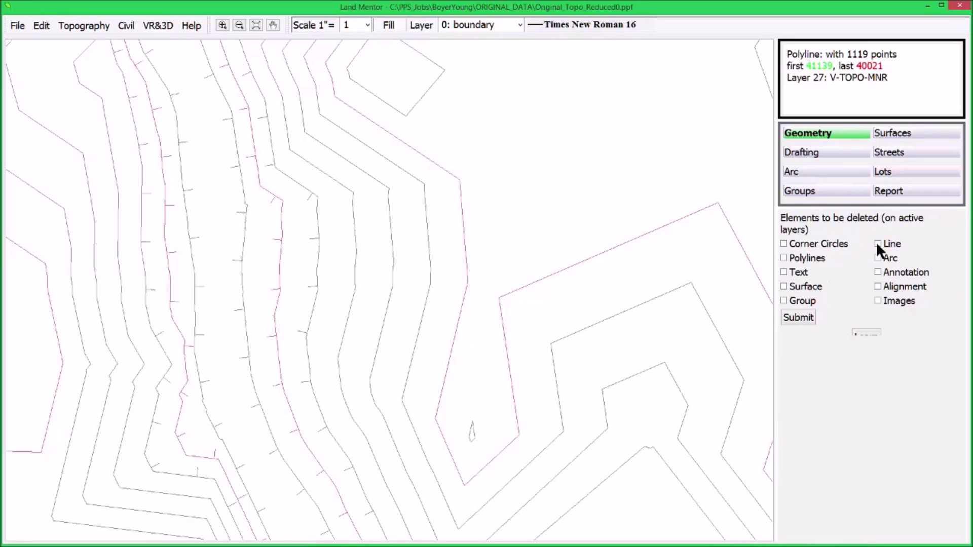
pyautogui.click(800, 318)
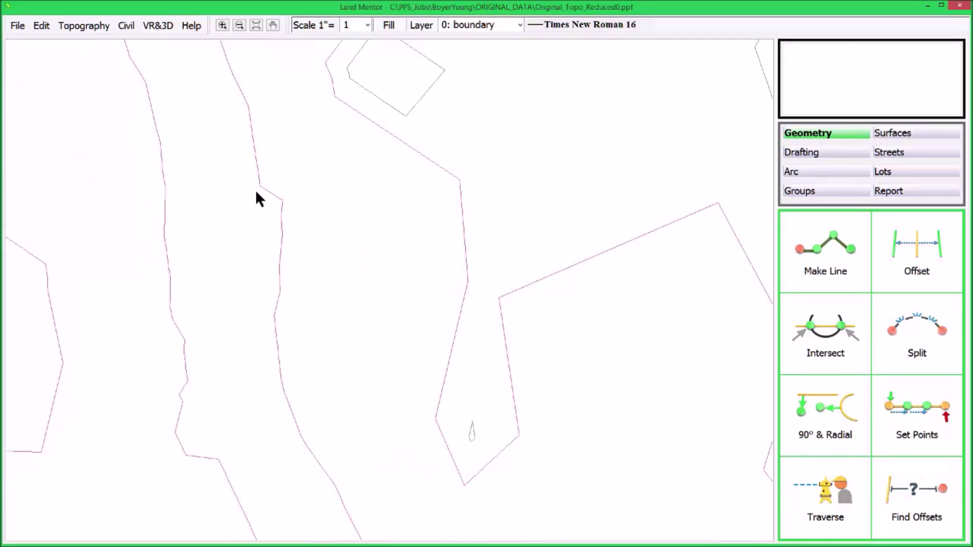
# Step: Delete the unused points left behind by the removed tick lines along the contours
pyautogui.click(43, 25)
pyautogui.click(110, 135)
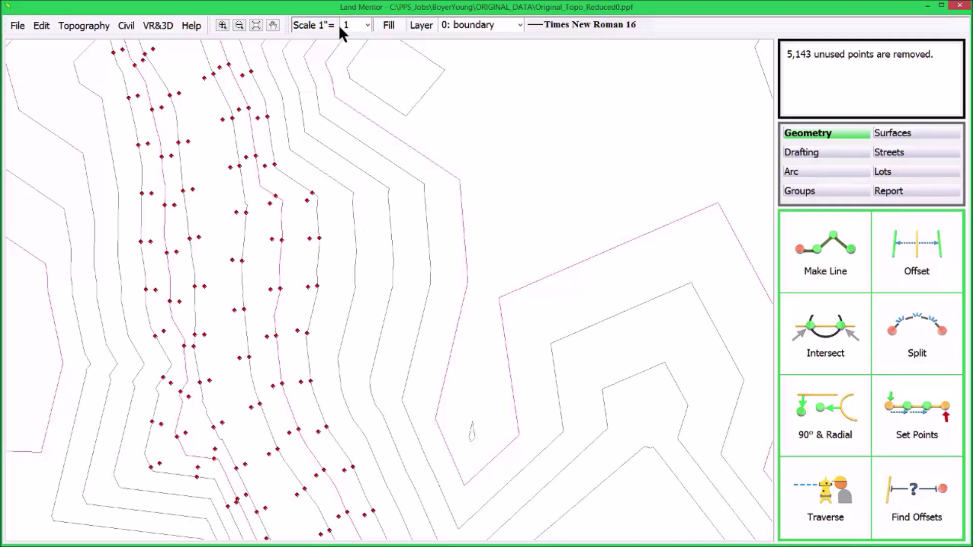
pyautogui.click(284, 93)
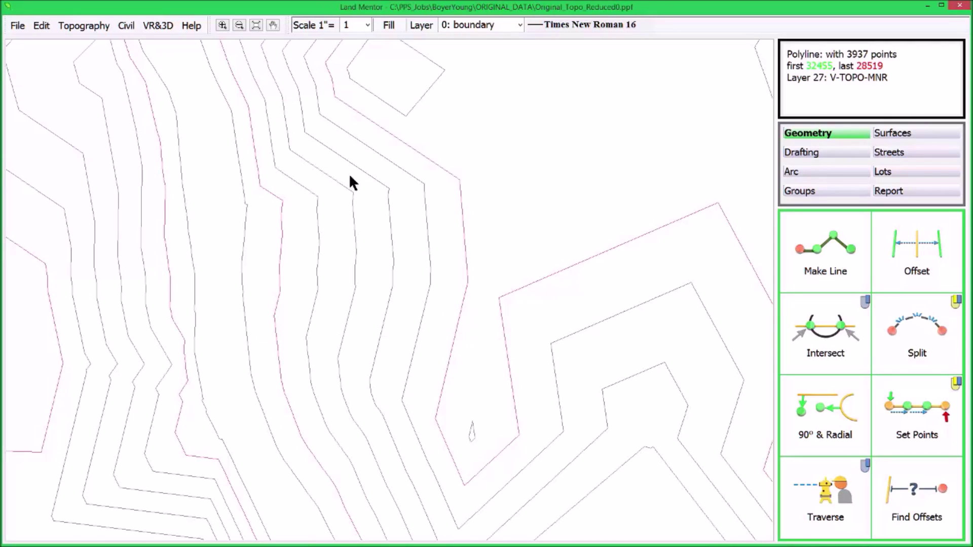
# Step: Automatically strip points from all contour polylines at a mid-range setting between Min and Max, and delete the resulting unused points
pyautogui.click(256, 25)
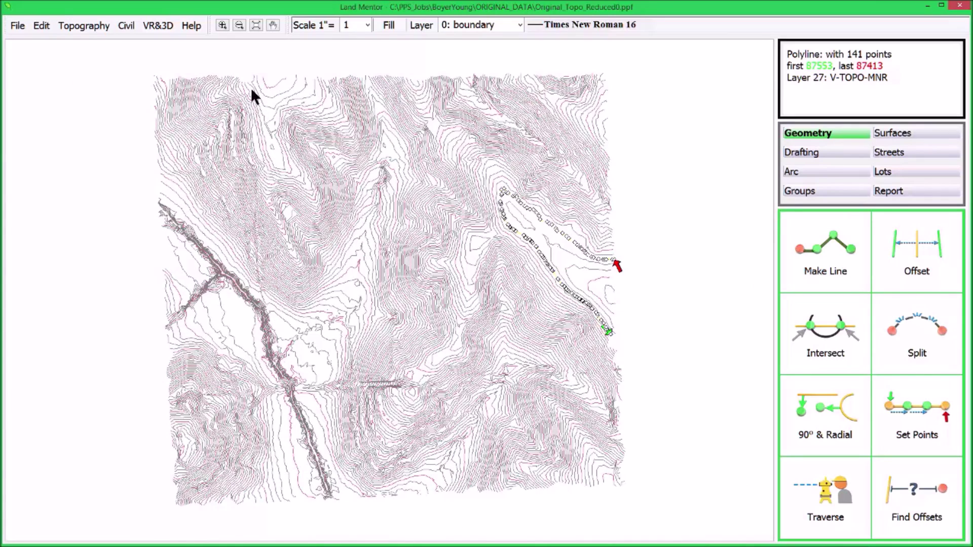
pyautogui.click(78, 30)
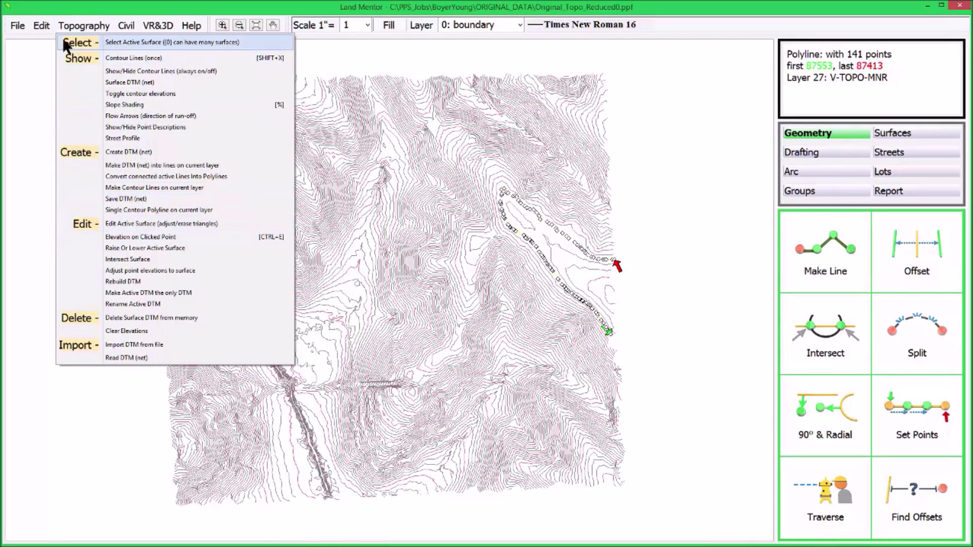
pyautogui.click(416, 62)
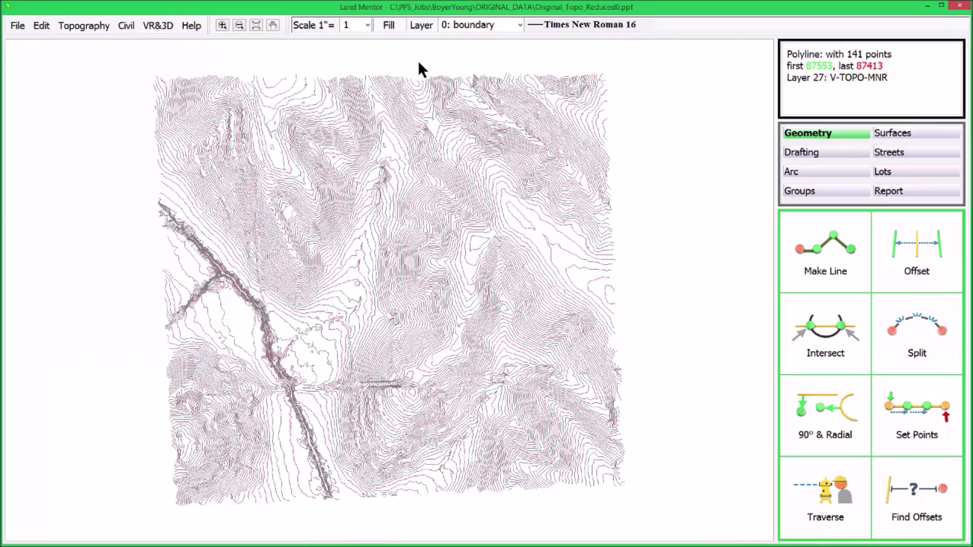
pyautogui.click(417, 61)
pyautogui.click(40, 28)
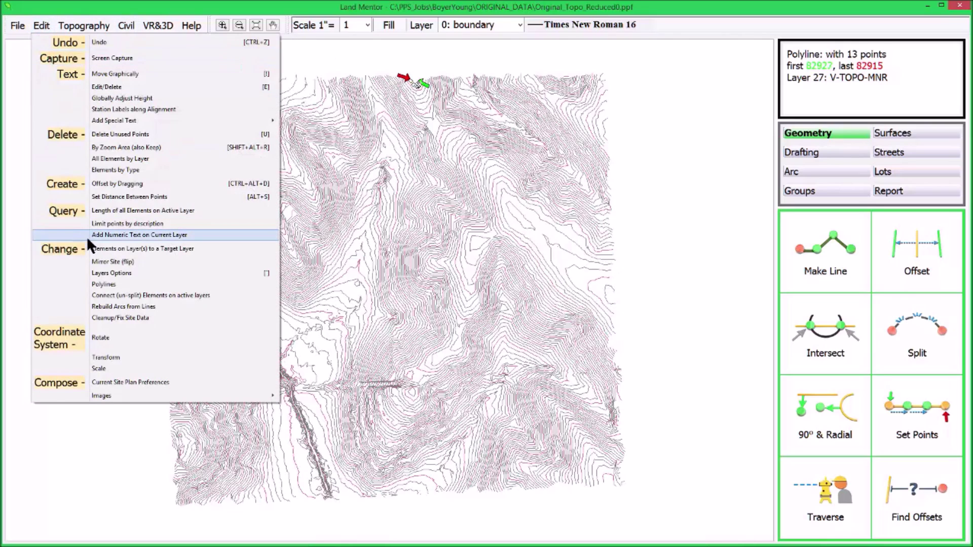
pyautogui.click(103, 285)
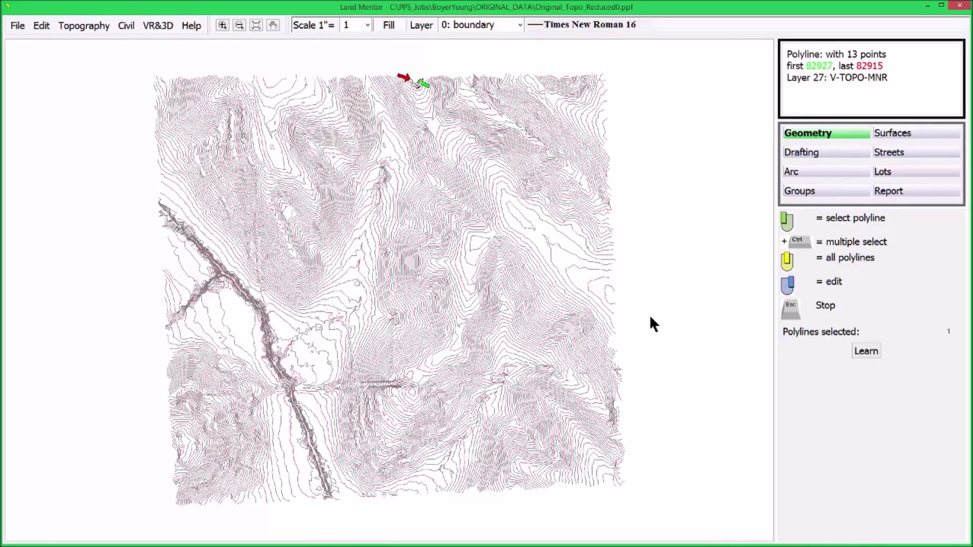
pyautogui.rightClick(719, 250)
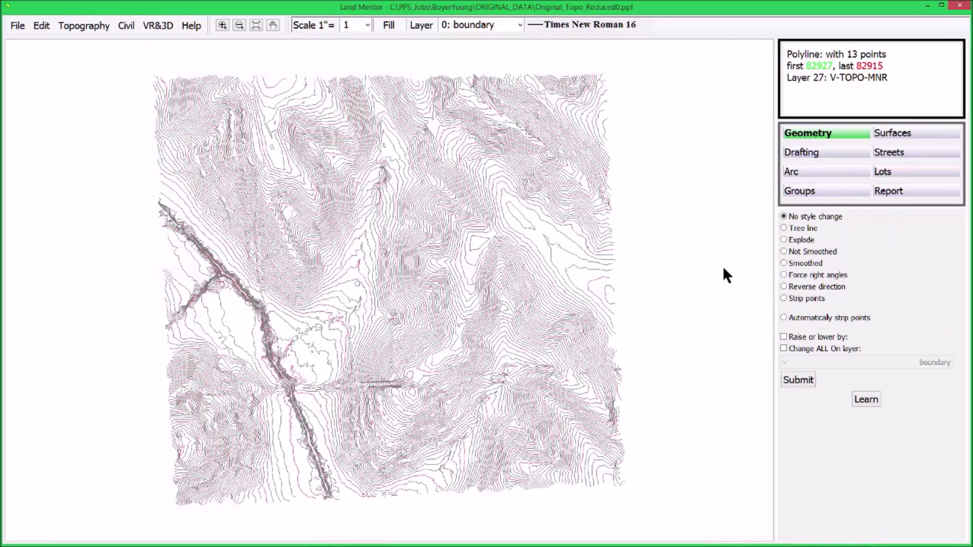
pyautogui.click(784, 317)
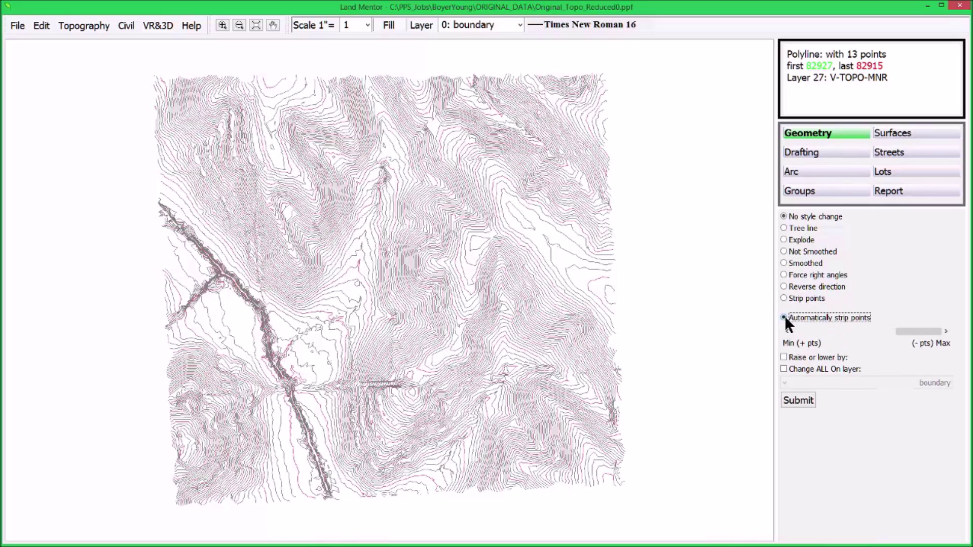
pyautogui.moveTo(904, 331); pyautogui.dragTo(848, 334)
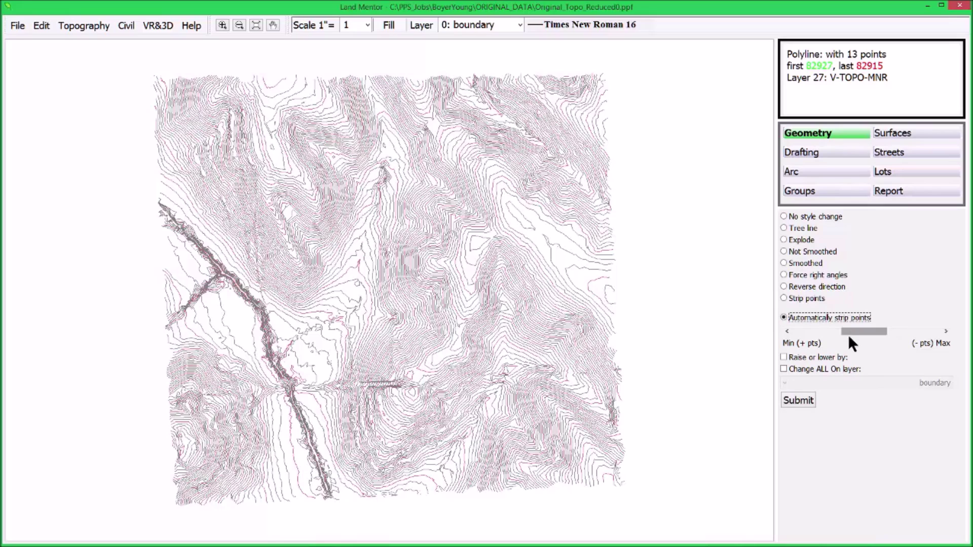
pyautogui.click(799, 400)
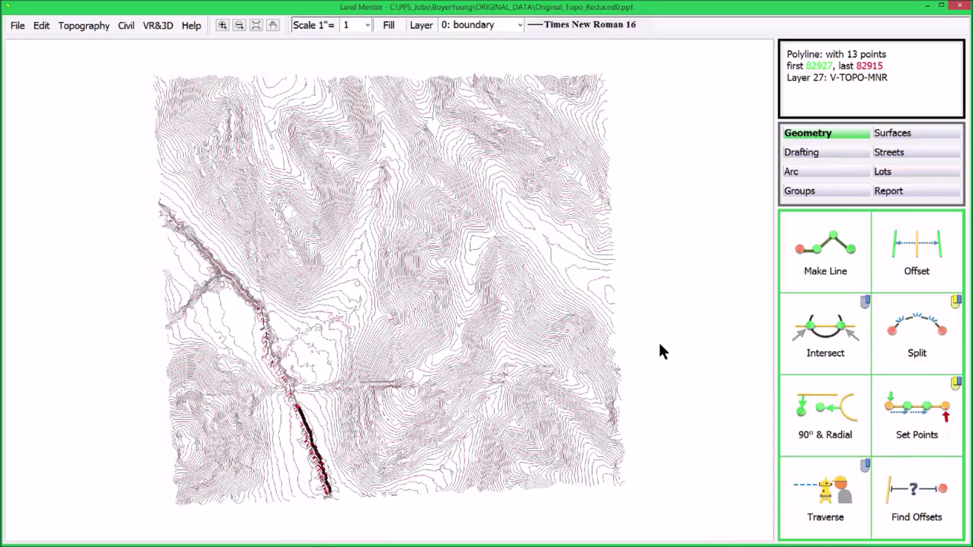
pyautogui.click(36, 25)
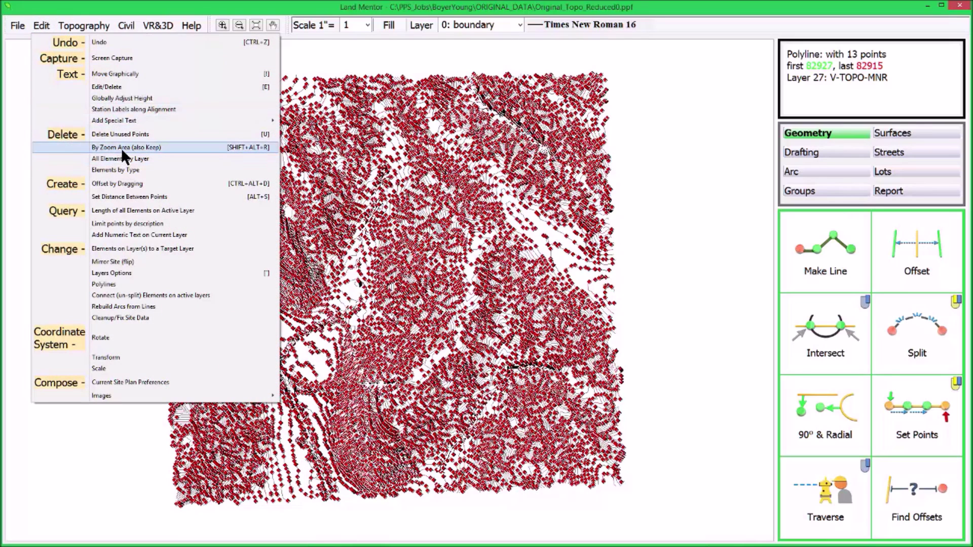
pyautogui.click(127, 133)
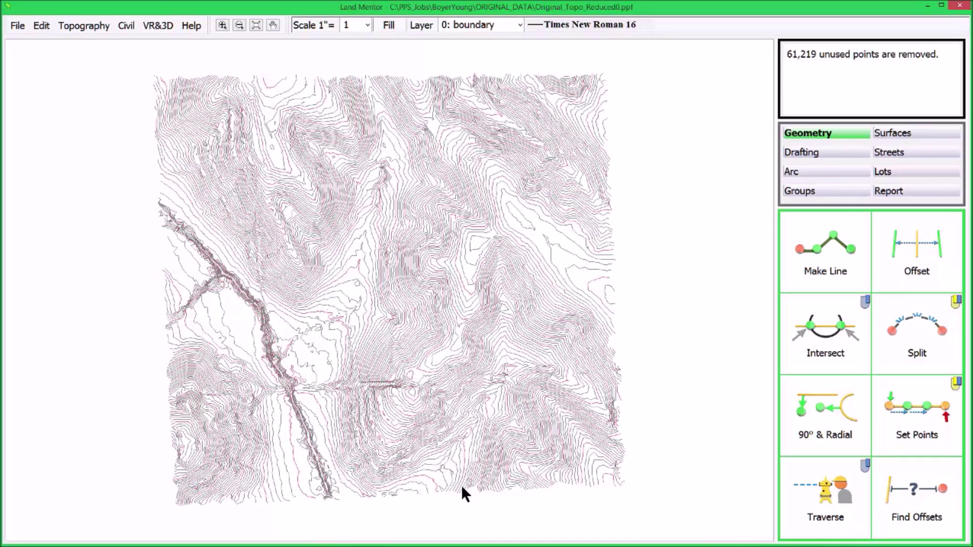
# Step: Delete the group of 13 selected contour polylines in the southeast part of the site, confirming the deletion
pyautogui.moveTo(462, 485); pyautogui.dragTo(650, 316)
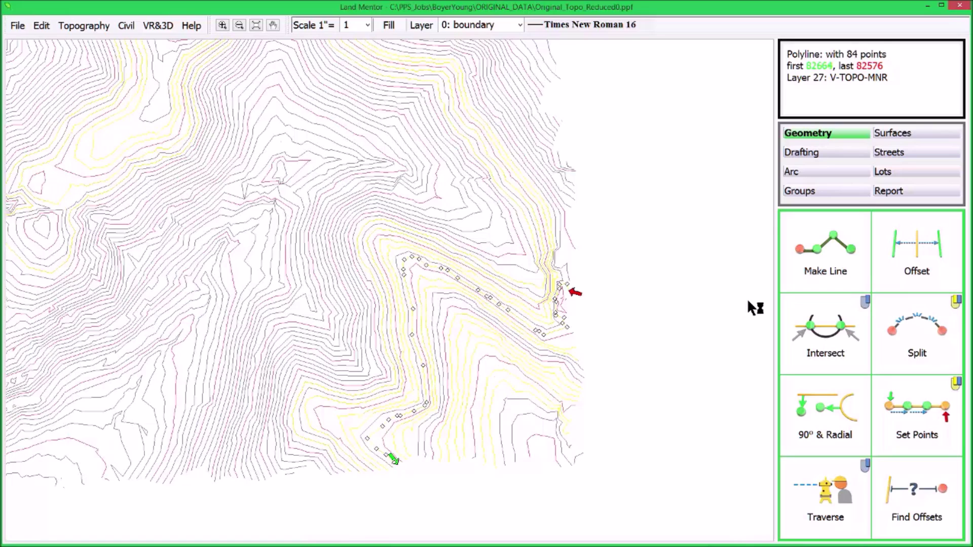
pyautogui.press('Delete')
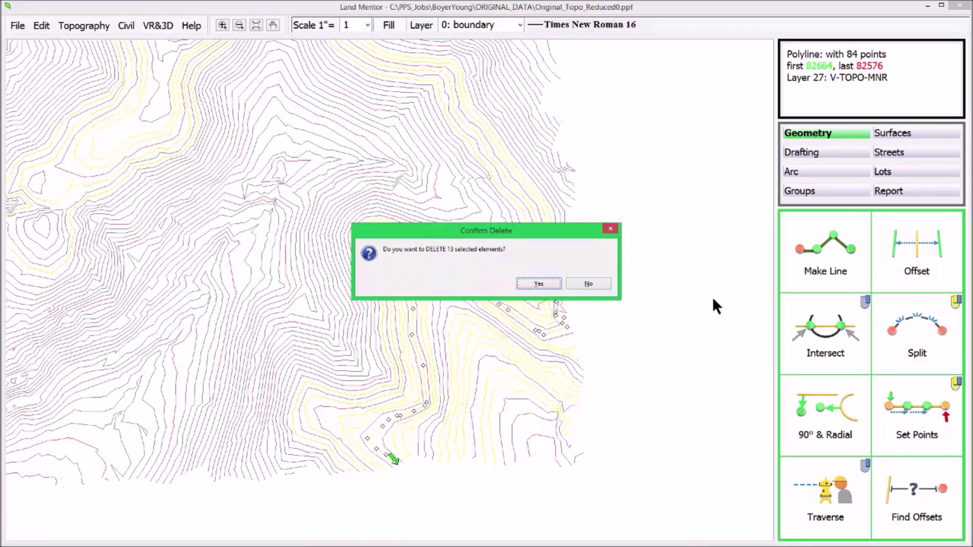
pyautogui.click(529, 281)
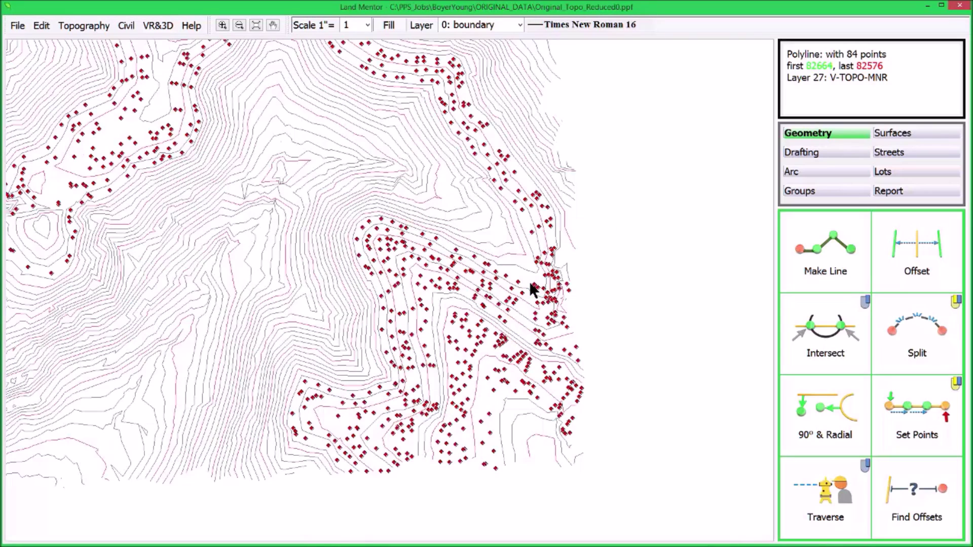
# Step: Draw a short hook-shaped line through the open area between the leftover points of the deleted contours
pyautogui.click(115, 150)
pyautogui.click(100, 129)
pyautogui.click(93, 148)
pyautogui.click(91, 156)
pyautogui.click(96, 160)
pyautogui.click(104, 158)
pyautogui.click(112, 152)
pyautogui.click(121, 145)
pyautogui.click(130, 137)
pyautogui.press('Escape')
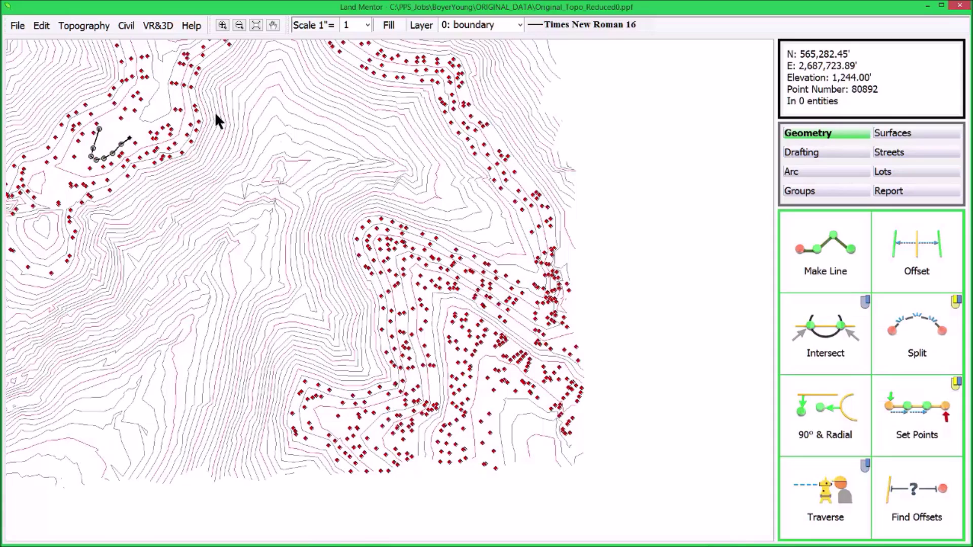
# Step: Check which layer the contours beside the gap left by the deleted contours belong to
pyautogui.moveTo(249, 57); pyautogui.dragTo(389, 331, button='middle')
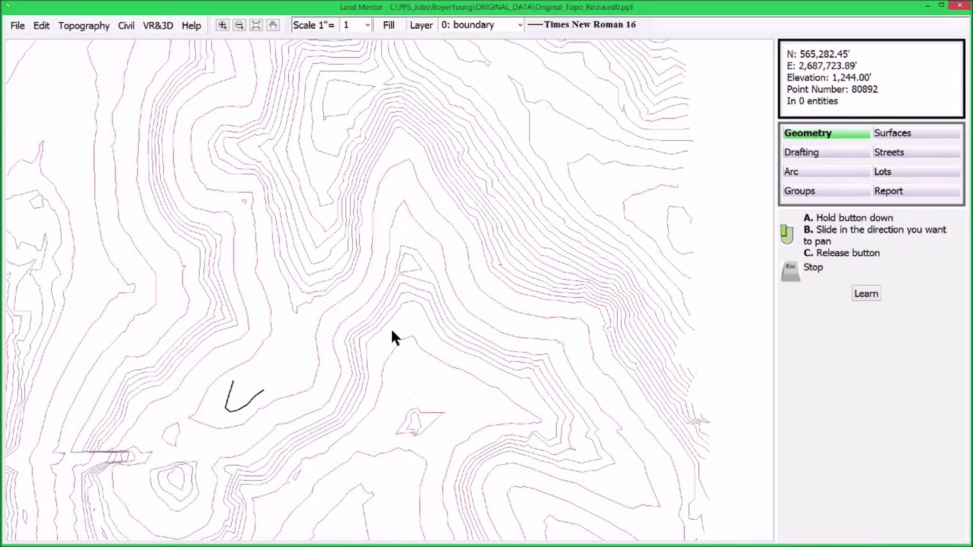
pyautogui.moveTo(308, 315); pyautogui.dragTo(324, 350, button='middle')
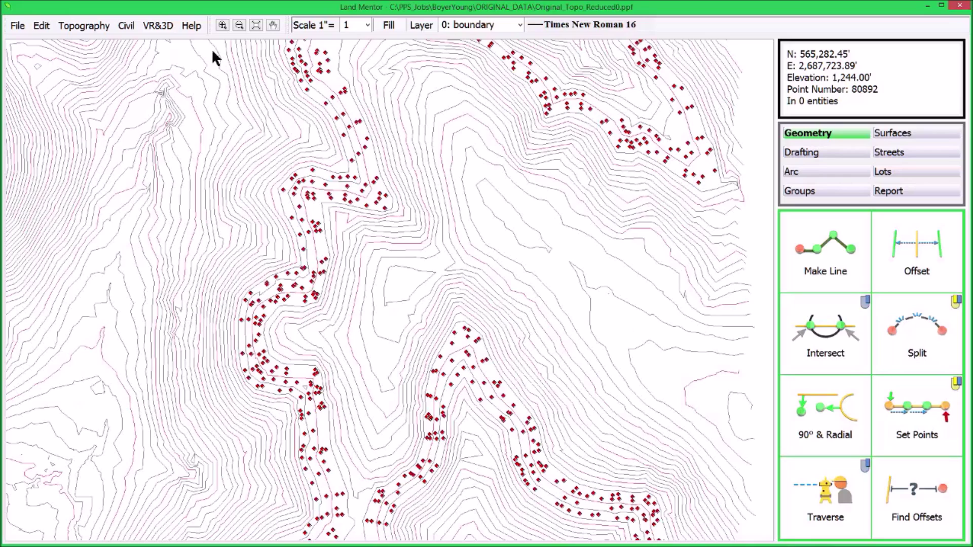
pyautogui.click(236, 23)
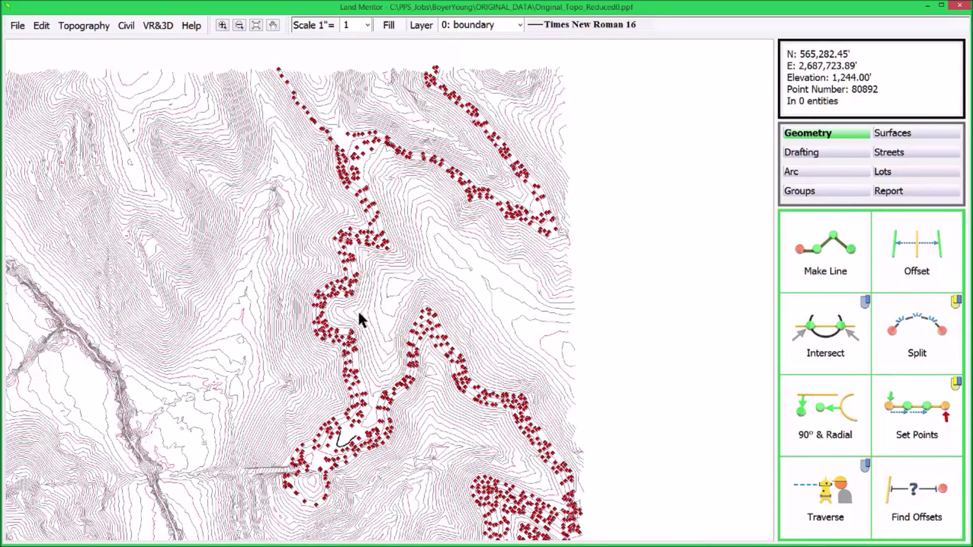
pyautogui.click(365, 309)
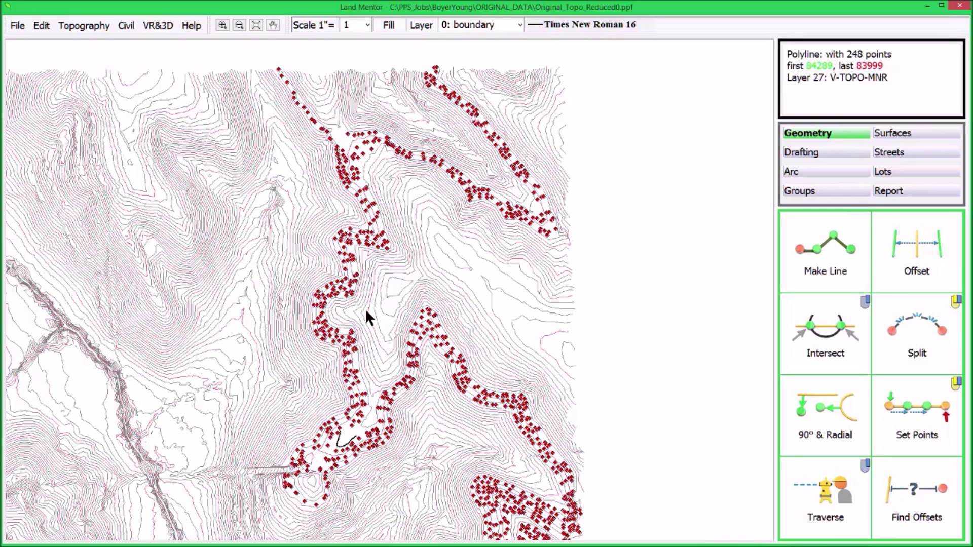
pyautogui.click(397, 185)
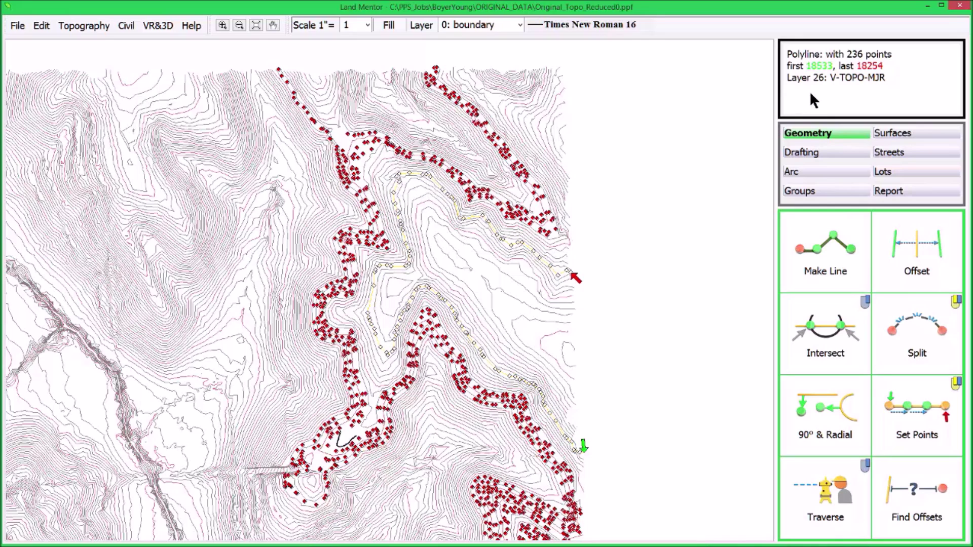
# Step: Select minor contours at regular intervals across the whole site and move them to layer 26: V-TOPO-MJR
pyautogui.click(439, 222)
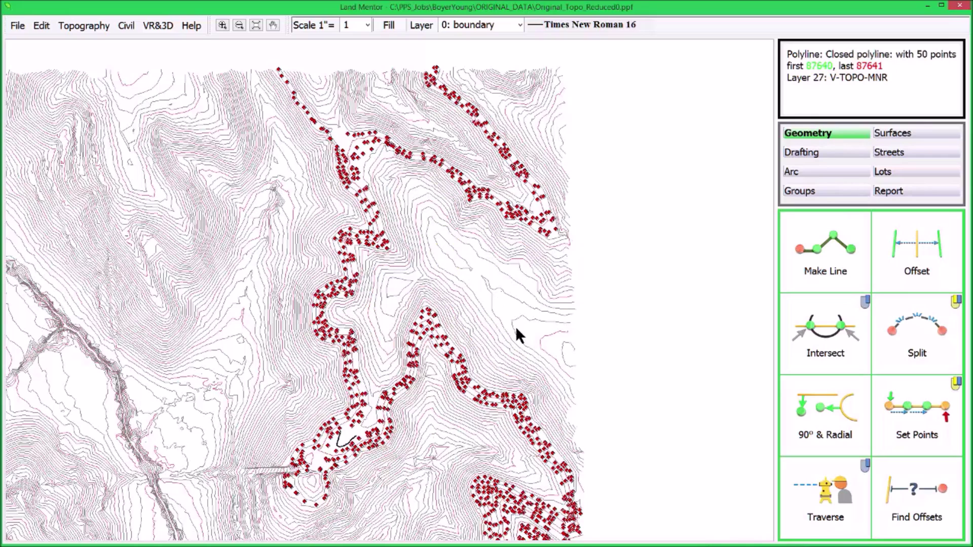
pyautogui.click(532, 337)
pyautogui.click(565, 357)
pyautogui.click(571, 356)
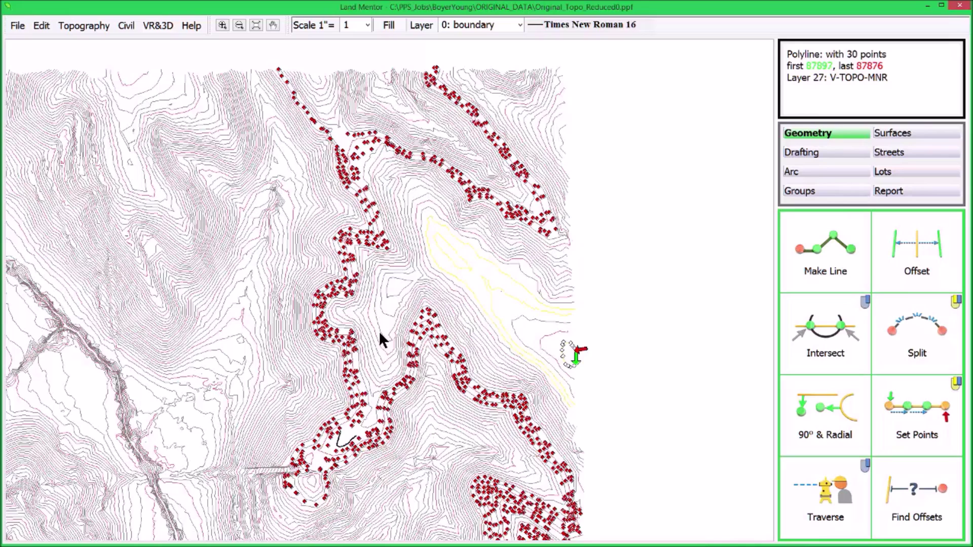
pyautogui.click(382, 320)
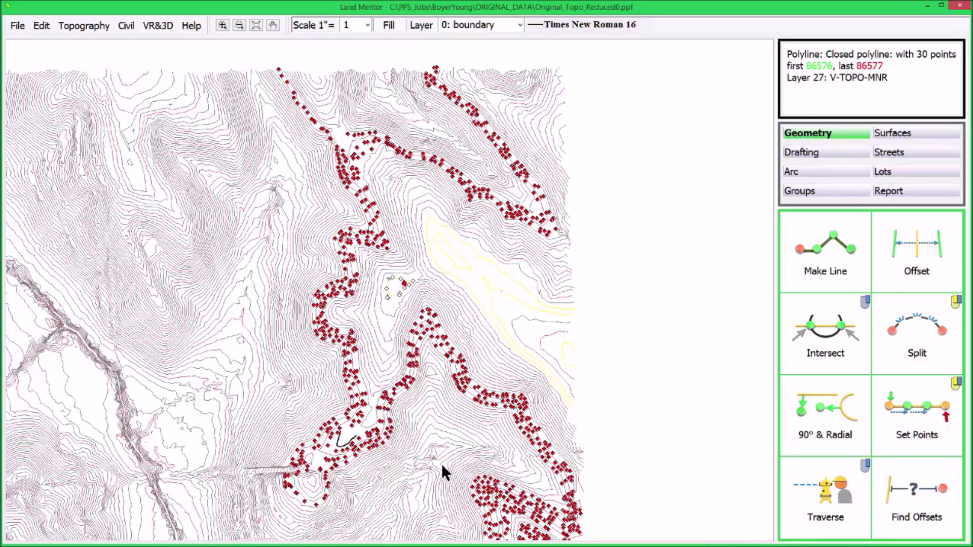
pyautogui.press('Delete')
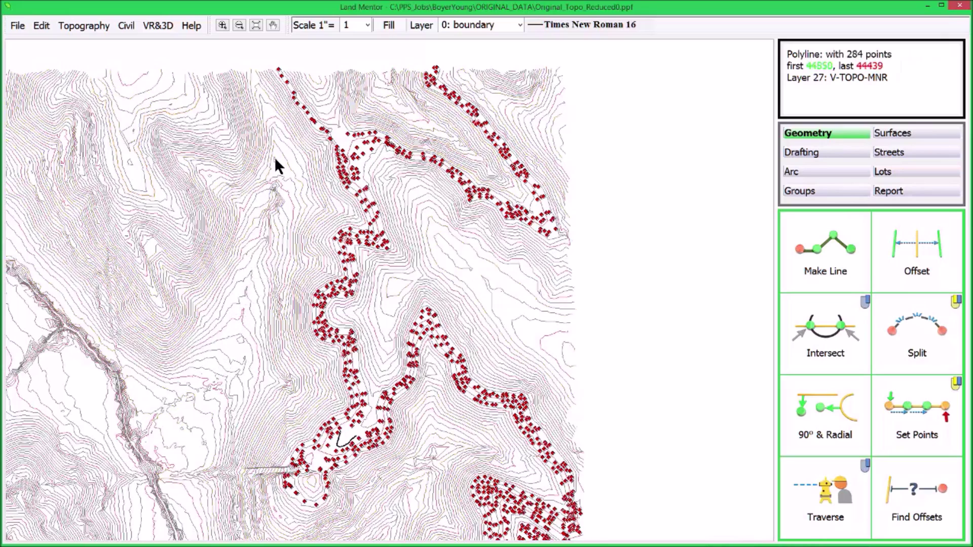
pyautogui.click(293, 183)
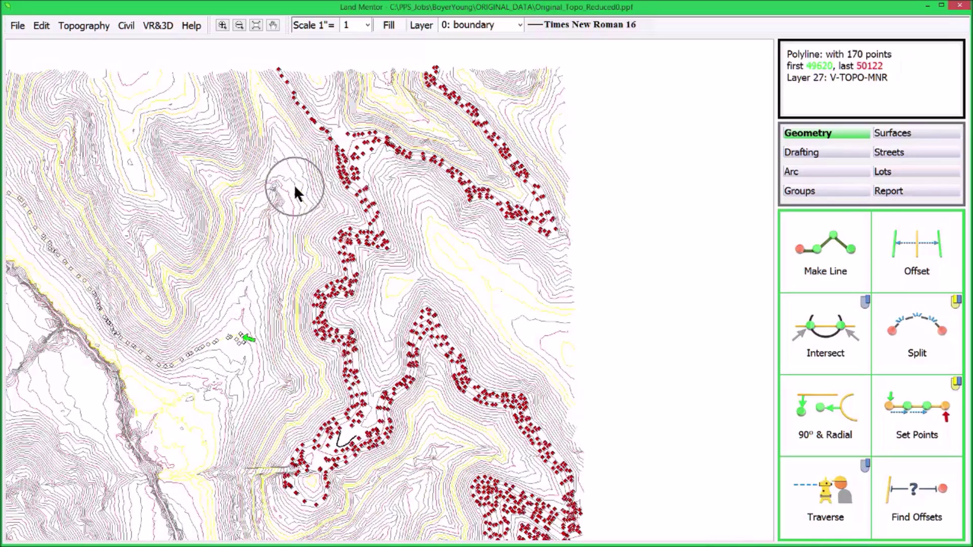
pyautogui.doubleClick(397, 311)
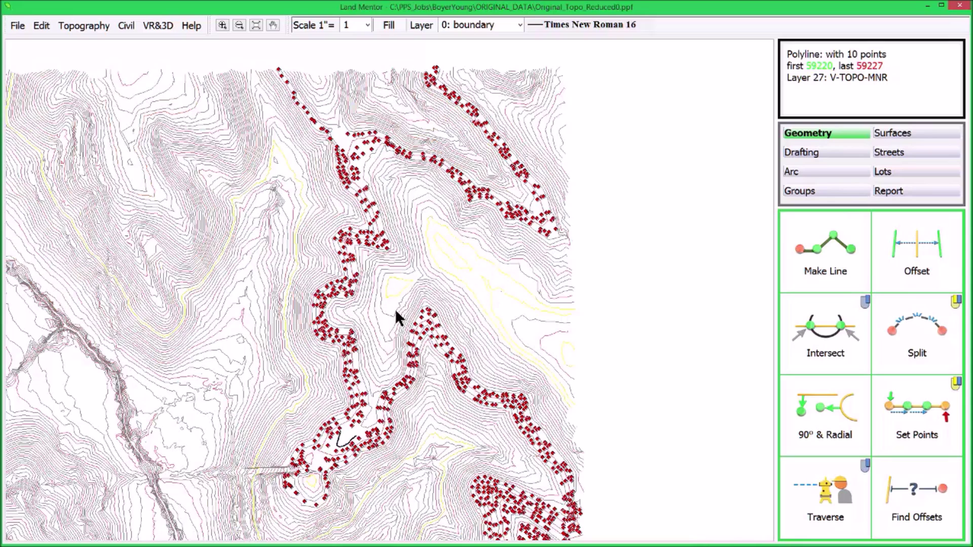
pyautogui.click(532, 195)
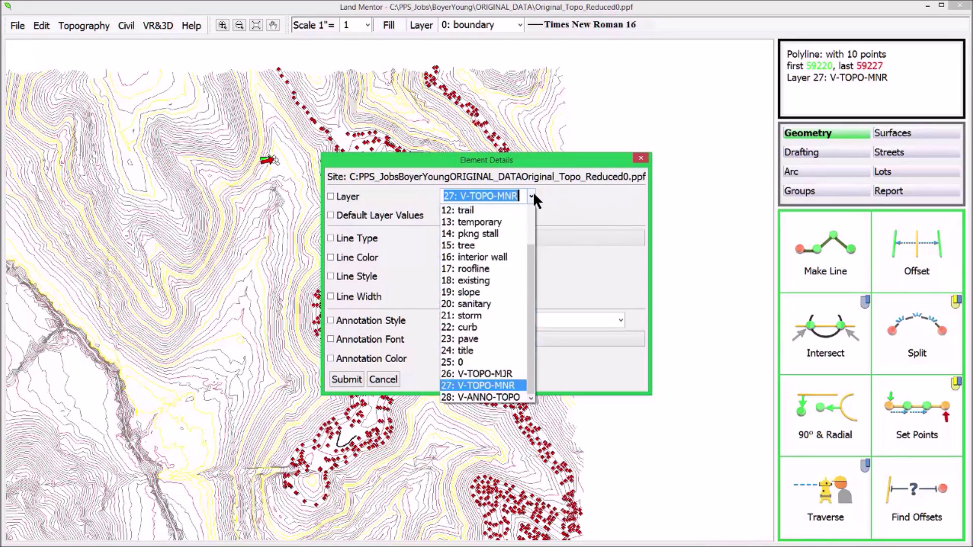
pyautogui.click(458, 409)
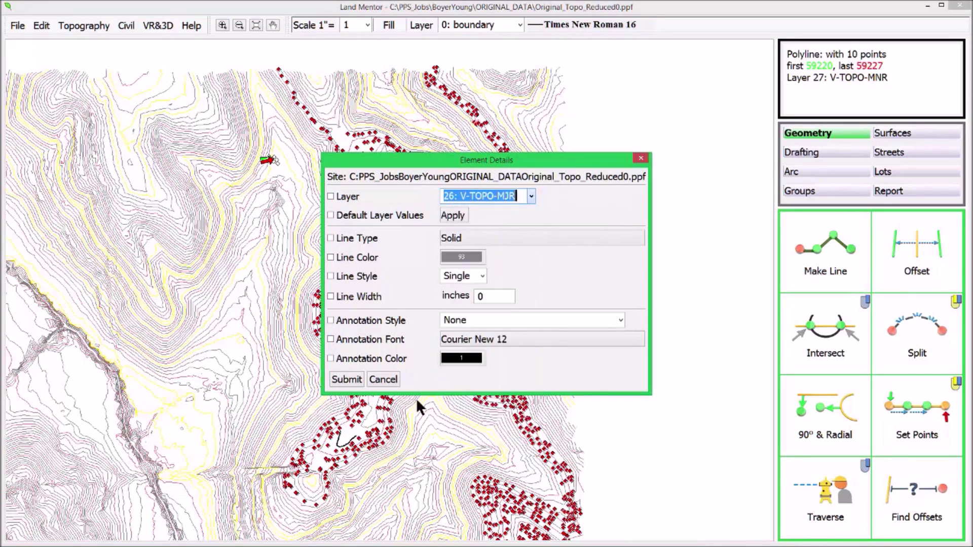
pyautogui.click(349, 380)
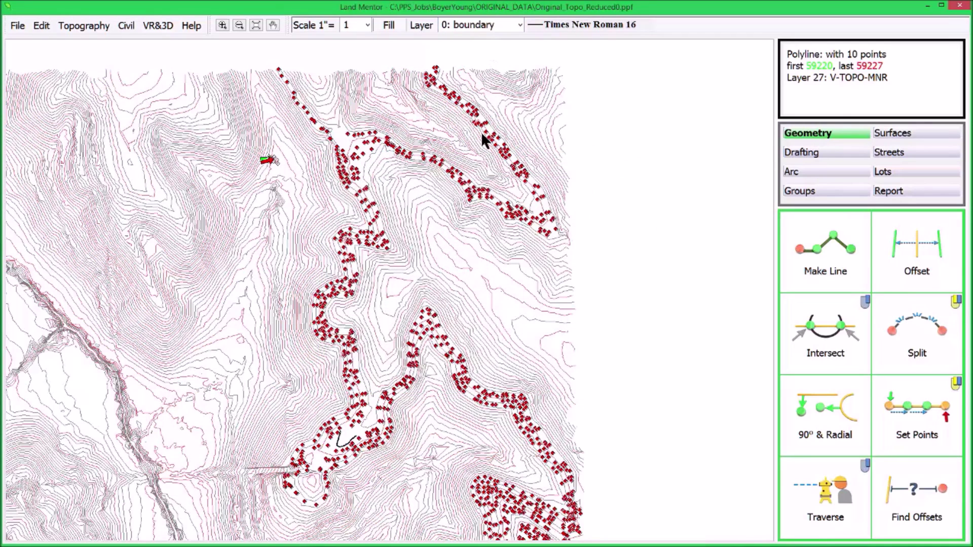
# Step: Make layer 26: V-TOPO-MJR the active layer and set its line width to .020 inches
pyautogui.click(469, 25)
pyautogui.write('26')
pyautogui.press('Return')
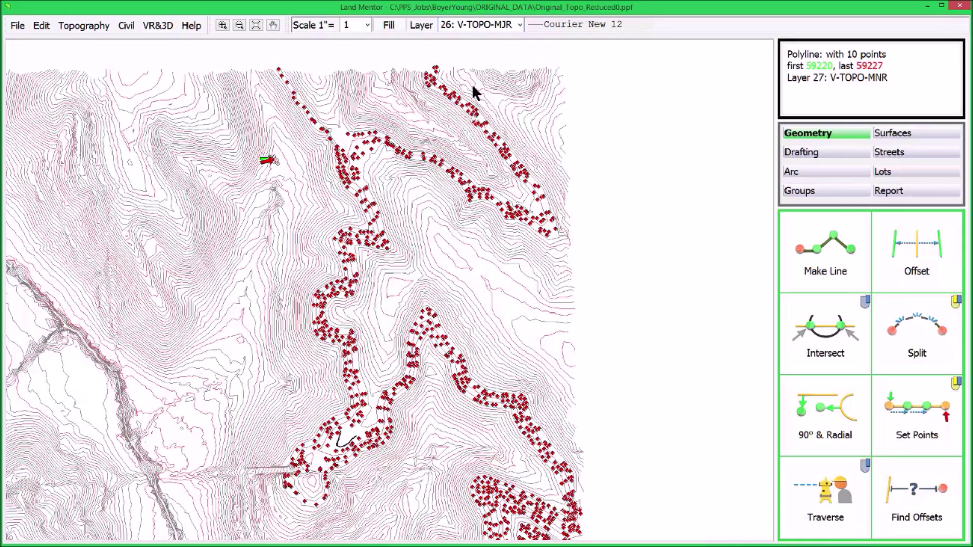
pyautogui.click(569, 28)
pyautogui.click(483, 257)
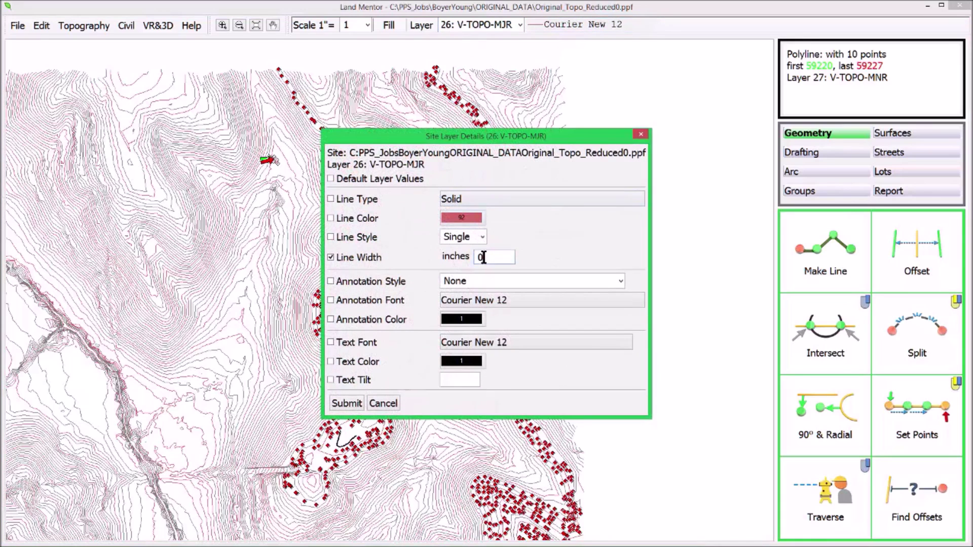
pyautogui.write('.020')
pyautogui.click(346, 404)
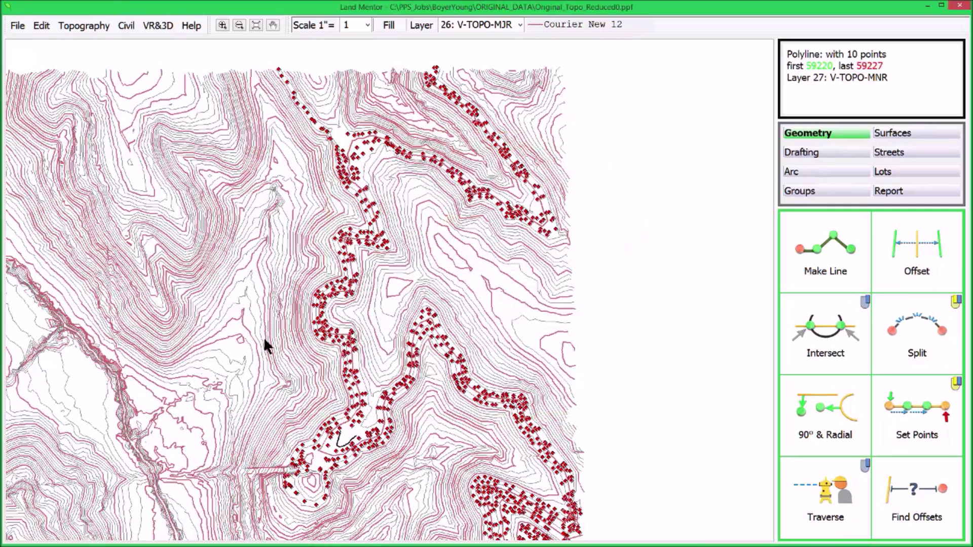
# Step: Select the additional minor contours along the flat valley in the site's southwest and move them to layer 26: V-TOPO-MJR
pyautogui.moveTo(325, 453); pyautogui.dragTo(573, 213, button='middle')
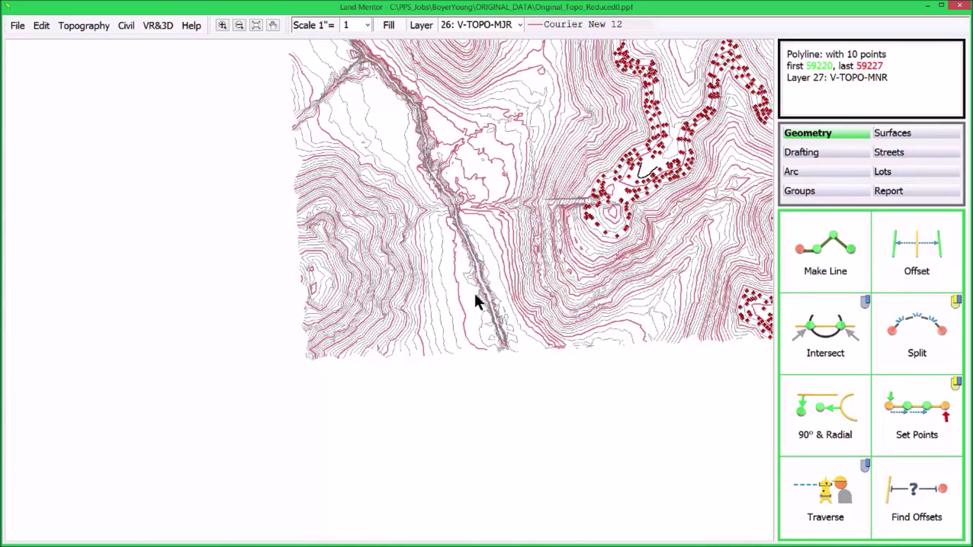
pyautogui.click(478, 261)
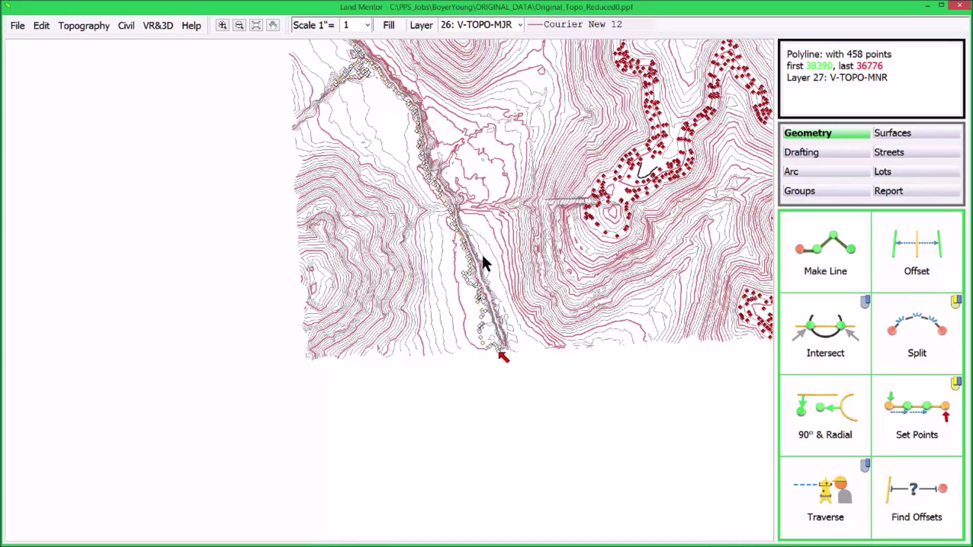
pyautogui.click(351, 122)
pyautogui.click(369, 102)
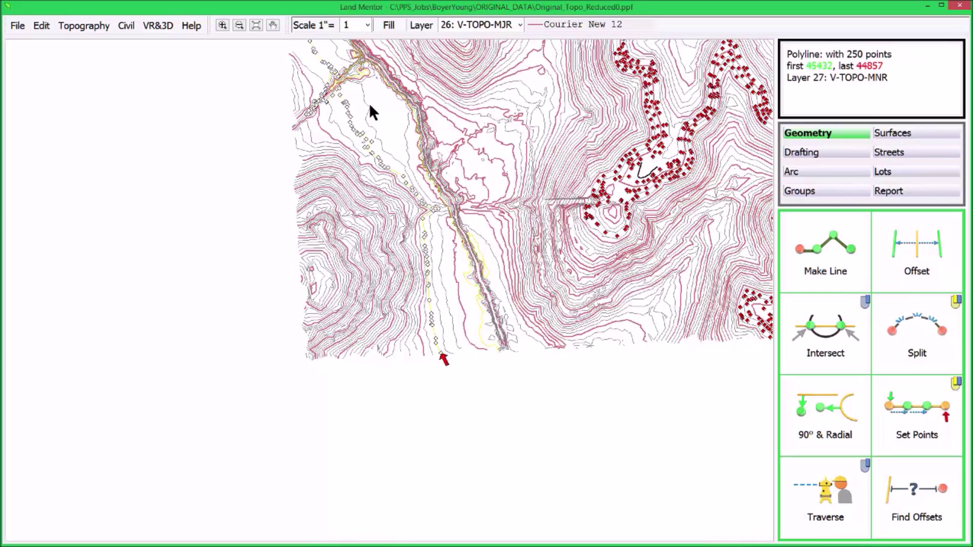
pyautogui.click(296, 102)
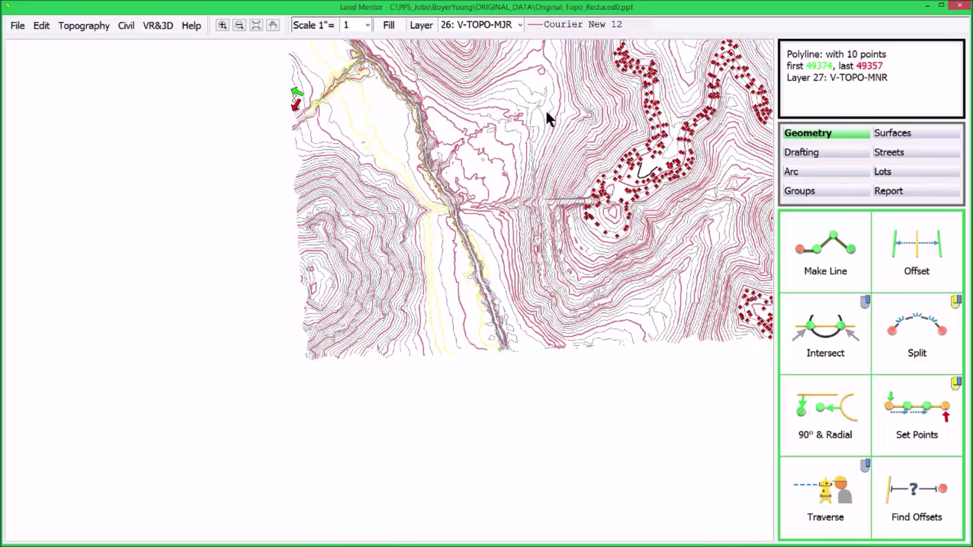
pyautogui.click(607, 336)
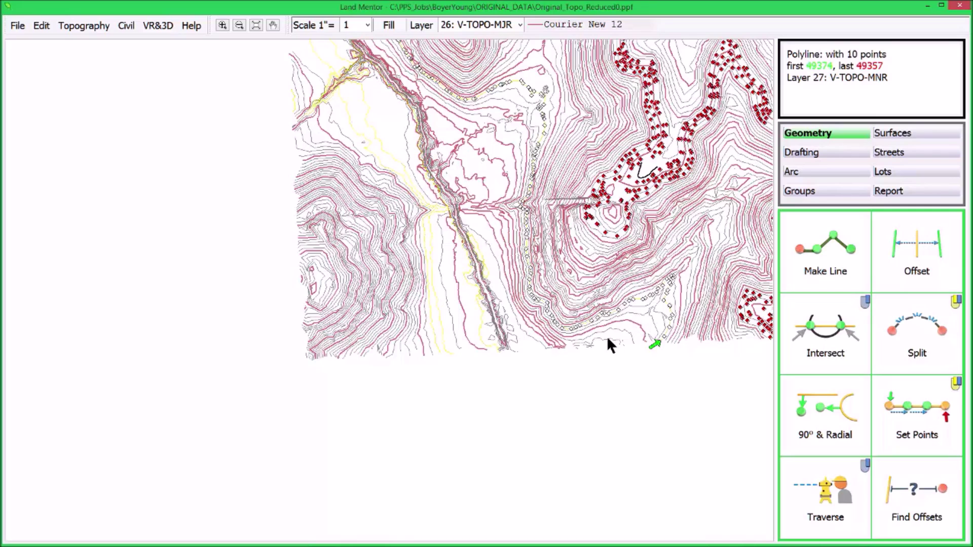
pyautogui.click(641, 328)
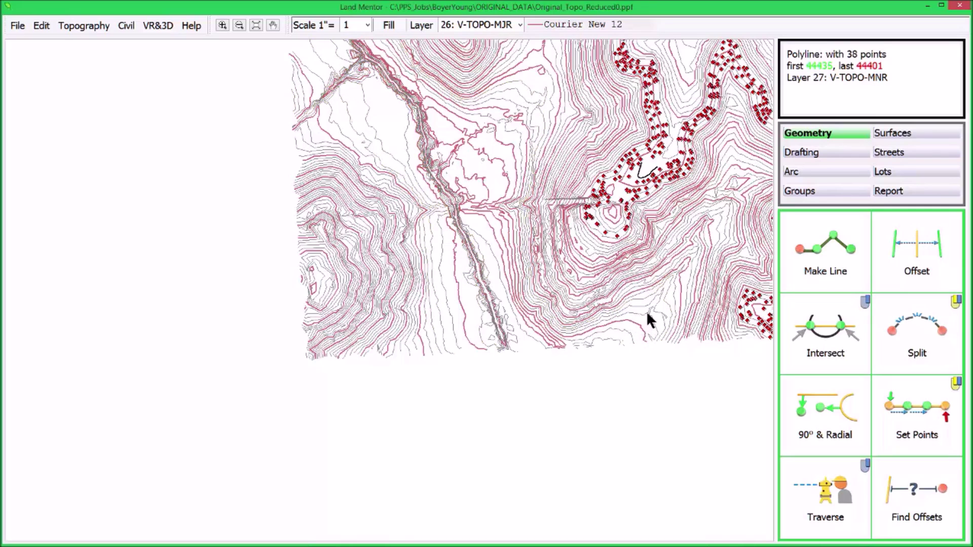
pyautogui.click(514, 345)
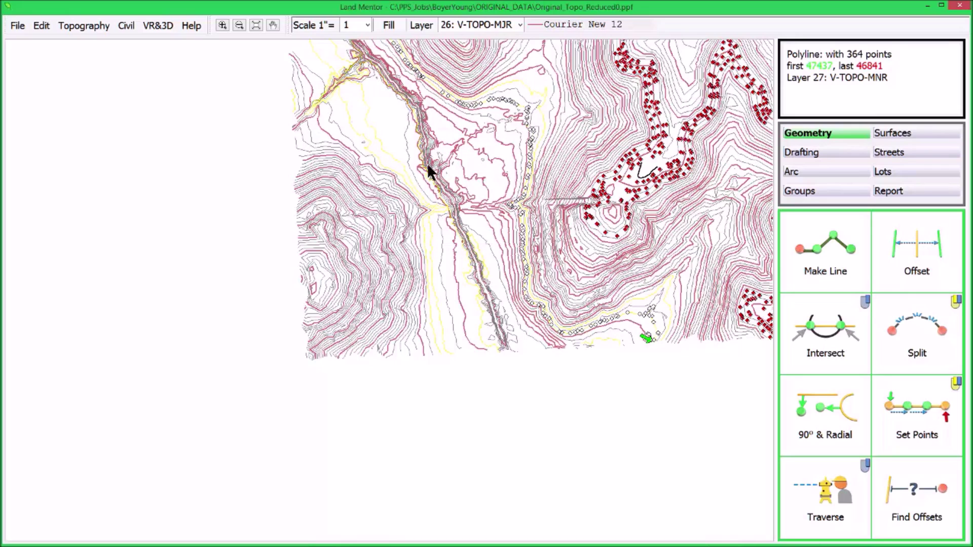
pyautogui.rightClick(407, 370)
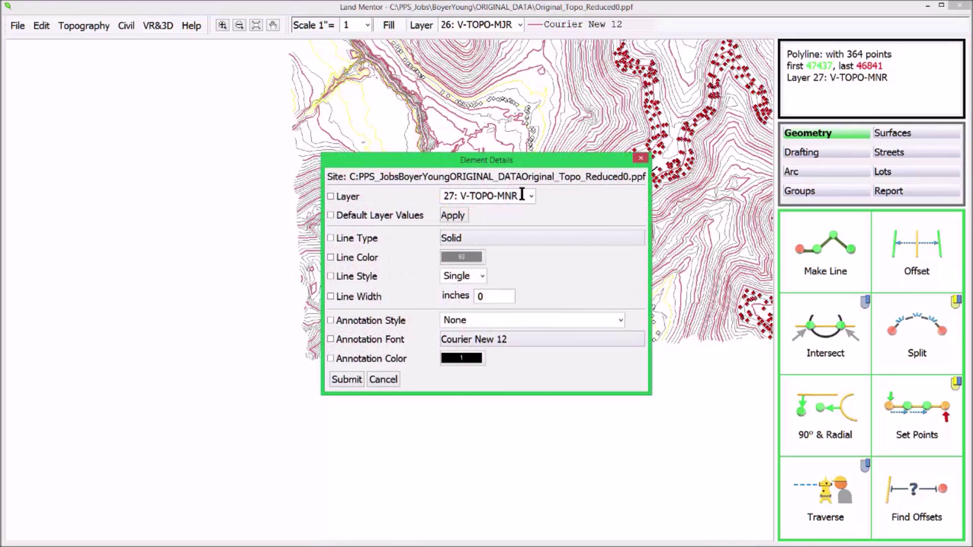
pyautogui.click(531, 195)
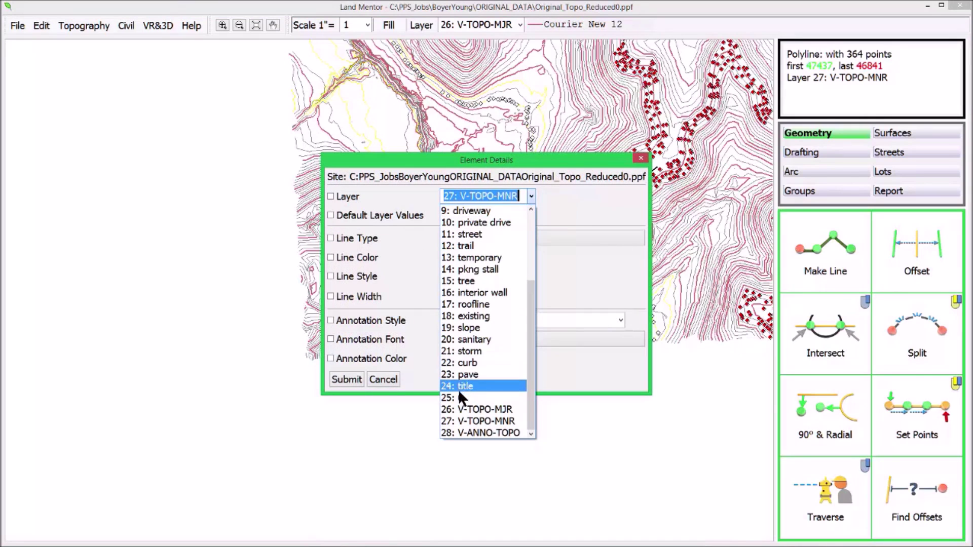
pyautogui.click(453, 409)
pyautogui.click(348, 379)
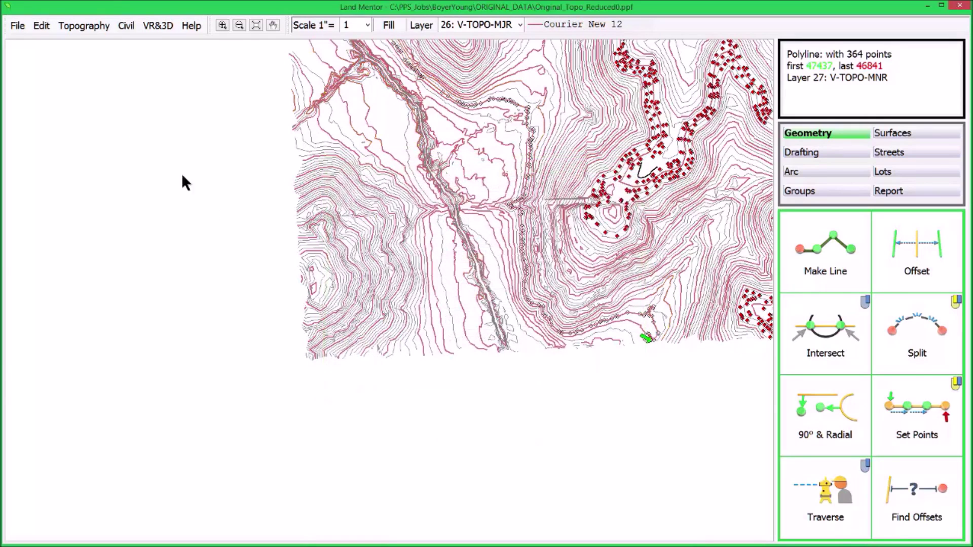
# Step: Delete all elements on layer 27: V-TOPO-MNR, confirming the removal
pyautogui.click(41, 26)
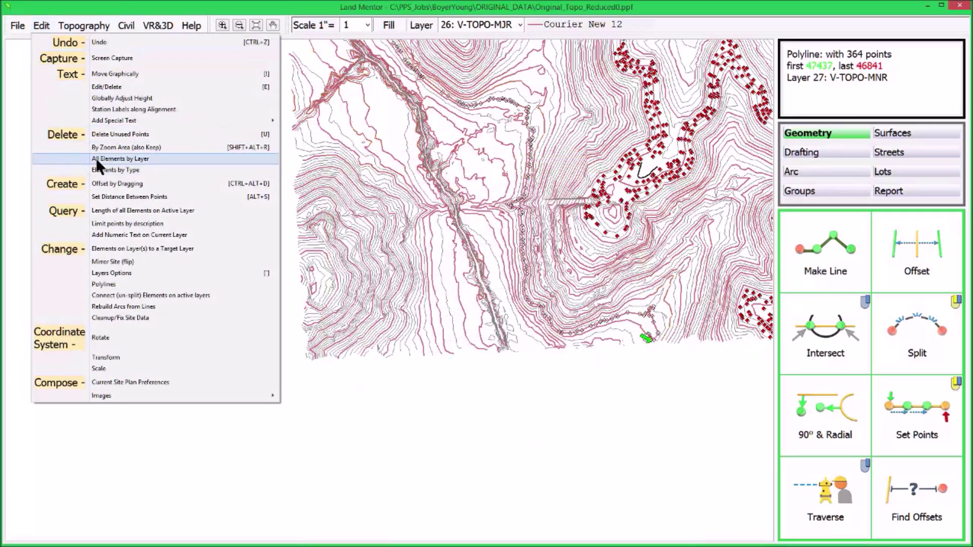
pyautogui.click(95, 159)
pyautogui.click(409, 359)
pyautogui.scroll(-3, 409, 363)
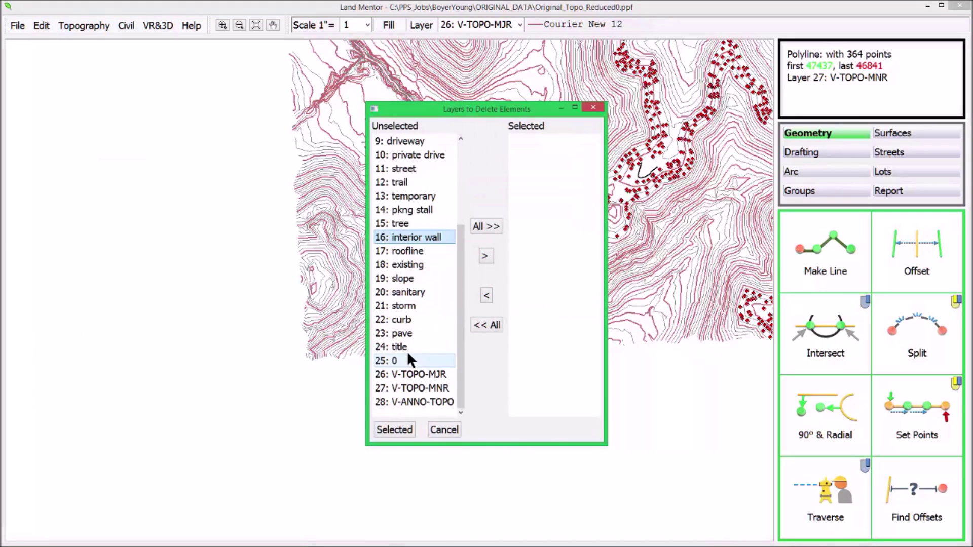
pyautogui.click(384, 359)
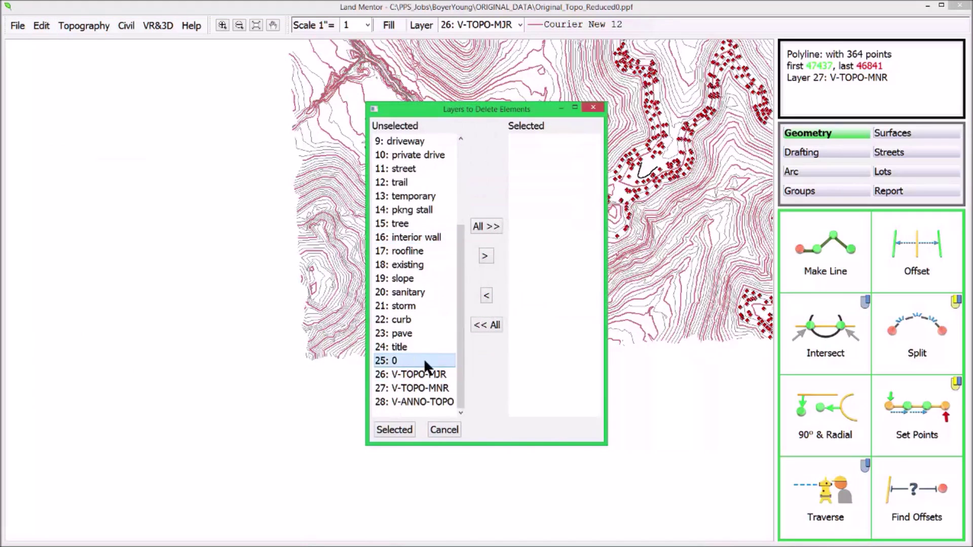
pyautogui.doubleClick(400, 388)
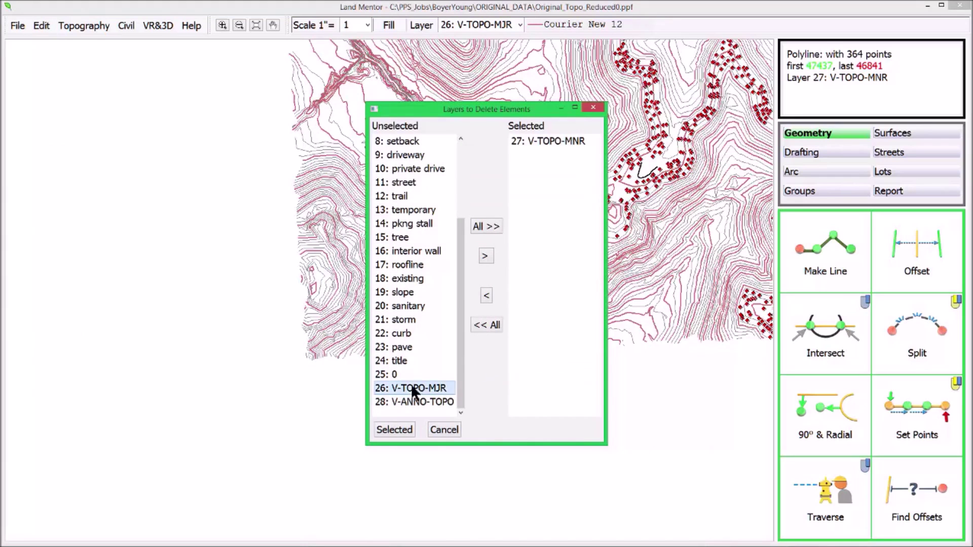
pyautogui.click(396, 429)
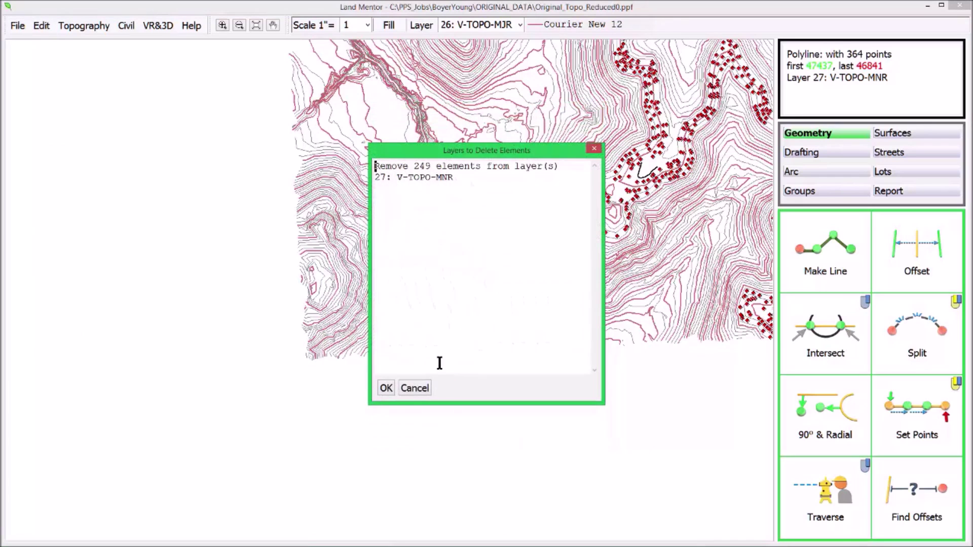
pyautogui.click(386, 389)
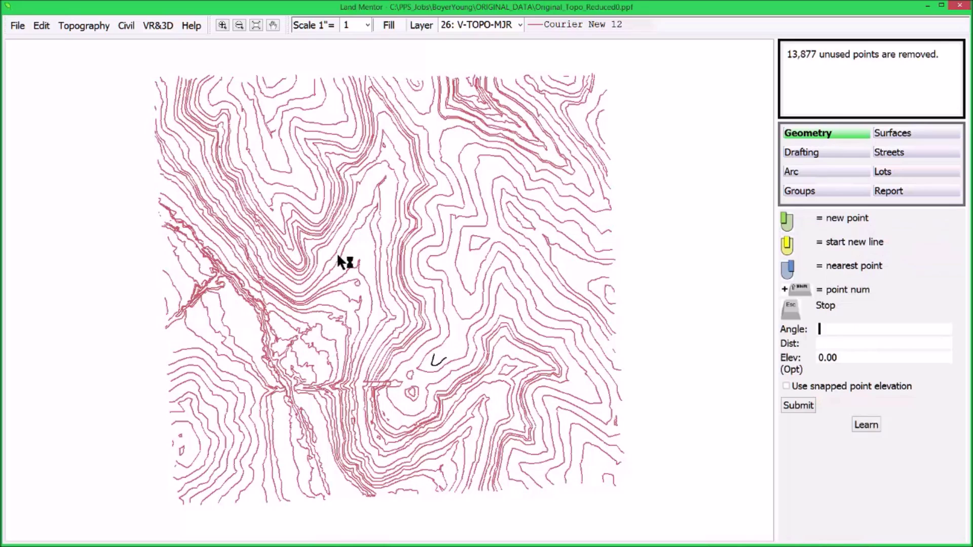
# Step: Draw a line across the open valley in the site's centre, from the lower contour's tip north to the next contour's tip
pyautogui.click(360, 259)
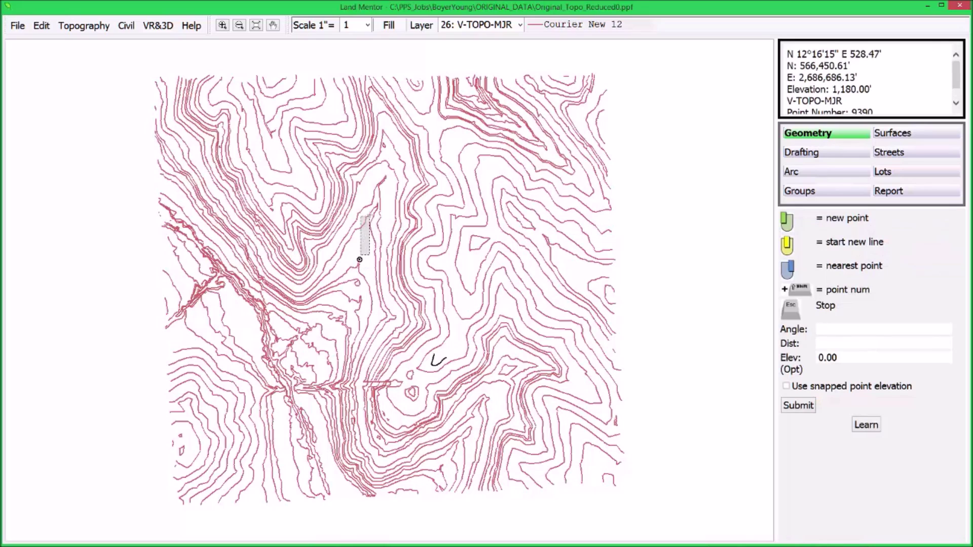
pyautogui.click(369, 212)
pyautogui.press('Escape')
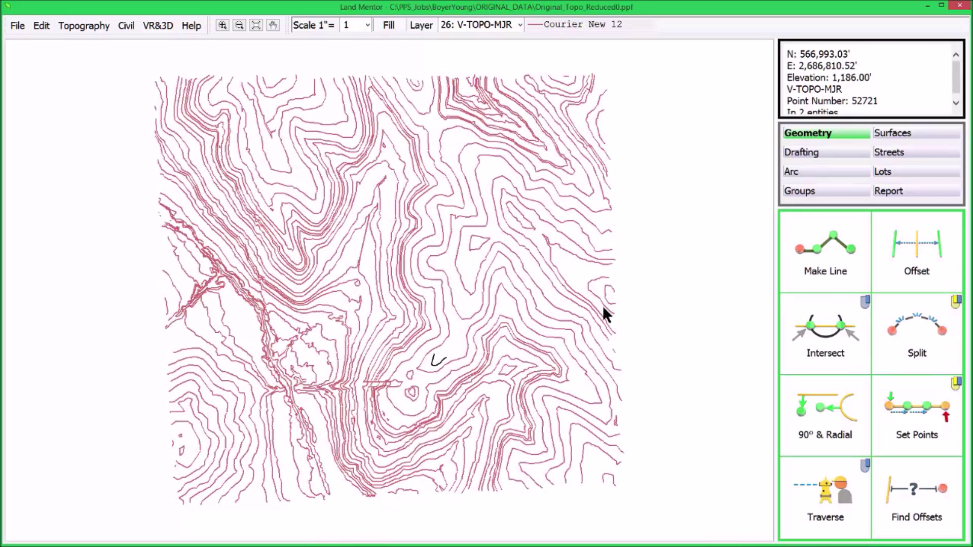
# Step: Draw a line near the site's east edge, running northwest between the tips of two facing contours
pyautogui.press('Return')
pyautogui.click(587, 284)
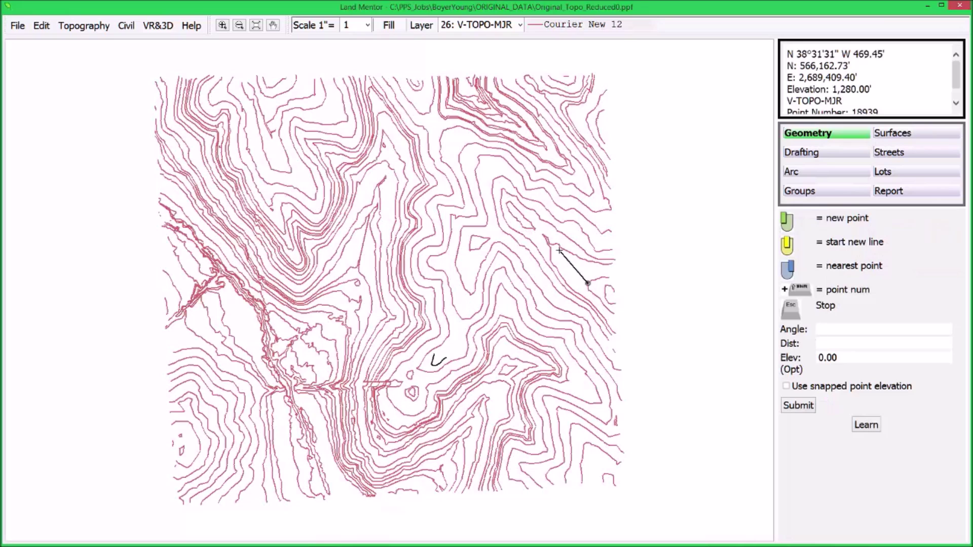
pyautogui.click(550, 248)
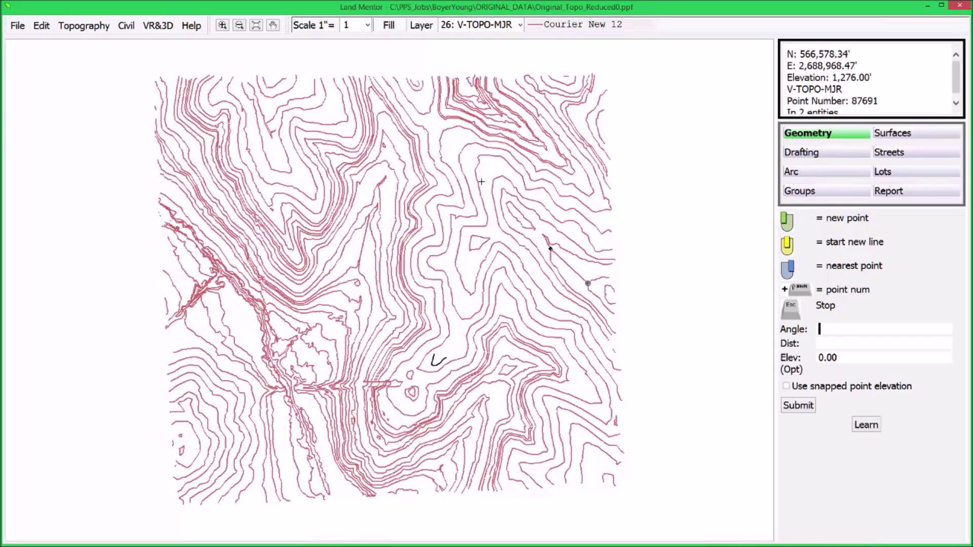
# Step: Draw a connected line through the contour bends in the northeast, running northwest up to the contour at the site's north edge
pyautogui.click(480, 155)
pyautogui.click(469, 144)
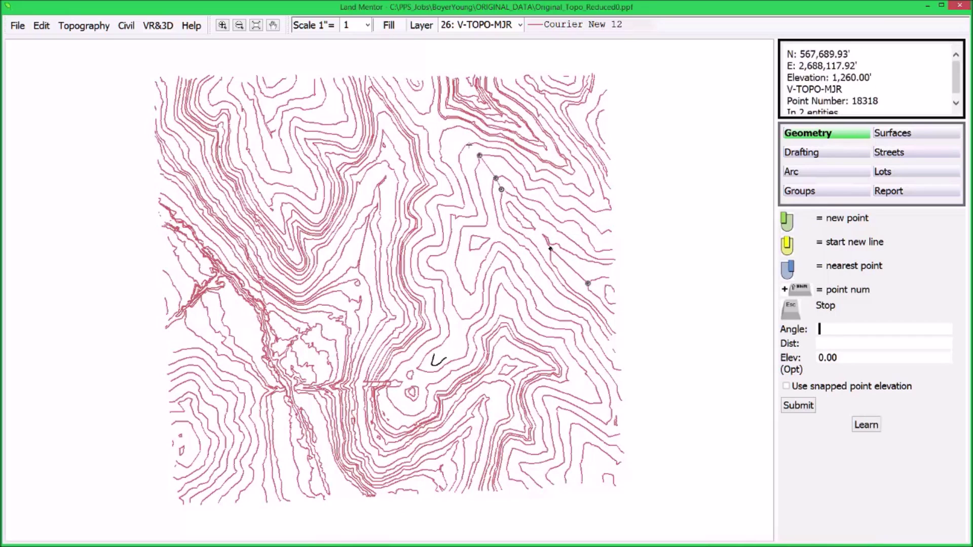
pyautogui.click(443, 130)
pyautogui.click(430, 112)
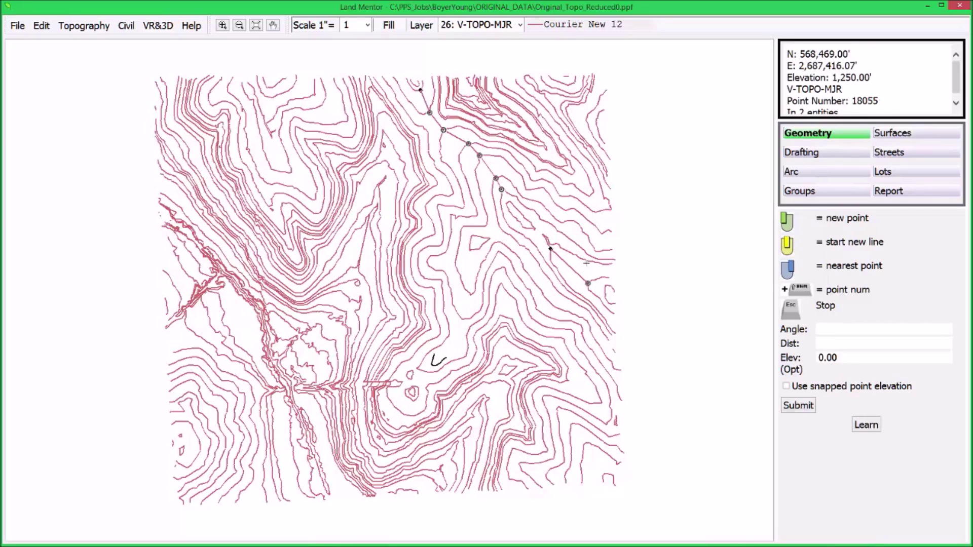
# Step: Draw a three-point line through the contour bends at the northeast edge, running northwest from the site boundary
pyautogui.click(611, 209)
pyautogui.click(594, 192)
pyautogui.click(573, 174)
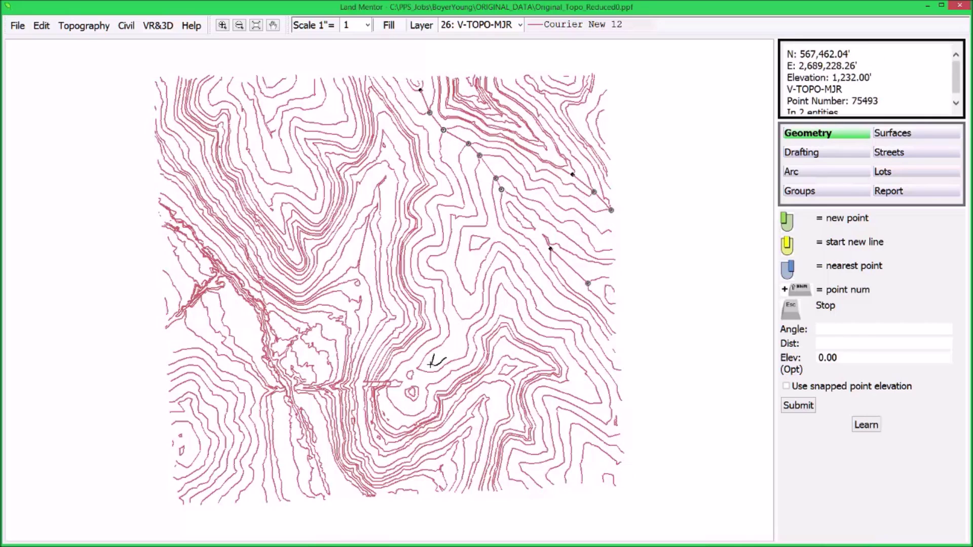
# Step: Draw a three-point line from the open area southeast of the site's centre, running northeast through the next contour bends
pyautogui.click(431, 364)
pyautogui.click(465, 318)
pyautogui.click(471, 295)
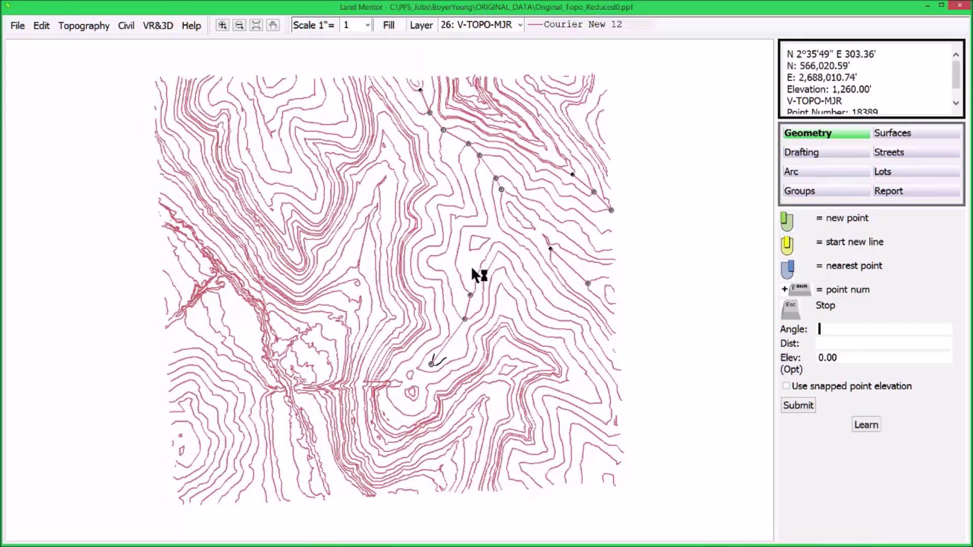
# Step: Draw a line from the small closed contour east of centre, running southwest and west through the neighbouring contour bends
pyautogui.click(477, 251)
pyautogui.click(478, 248)
pyautogui.click(456, 266)
pyautogui.click(426, 261)
# Step: Draw a southeast-running line through the contour bends northeast of centre, plus a short line across the gap just south of its end
pyautogui.click(454, 193)
pyautogui.click(436, 186)
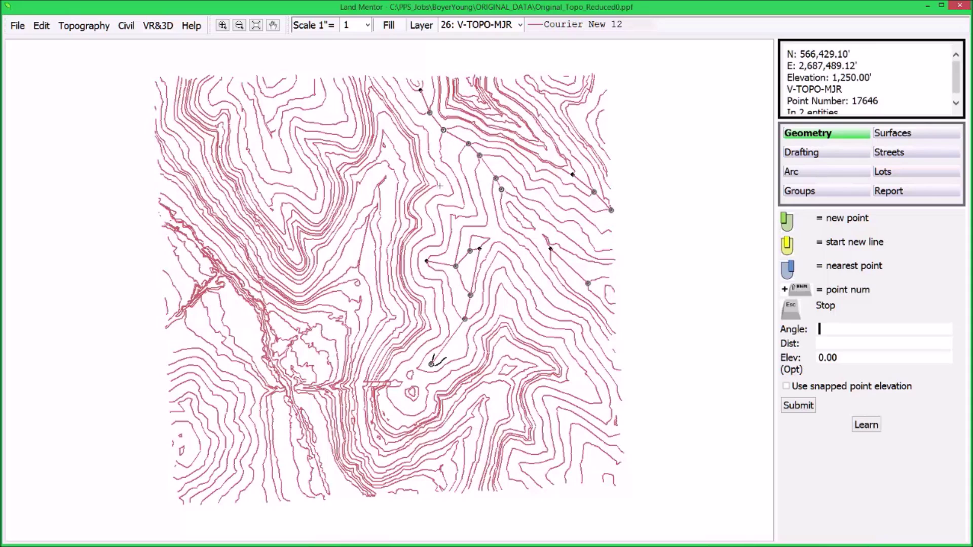
pyautogui.click(464, 205)
pyautogui.click(478, 214)
pyautogui.click(487, 219)
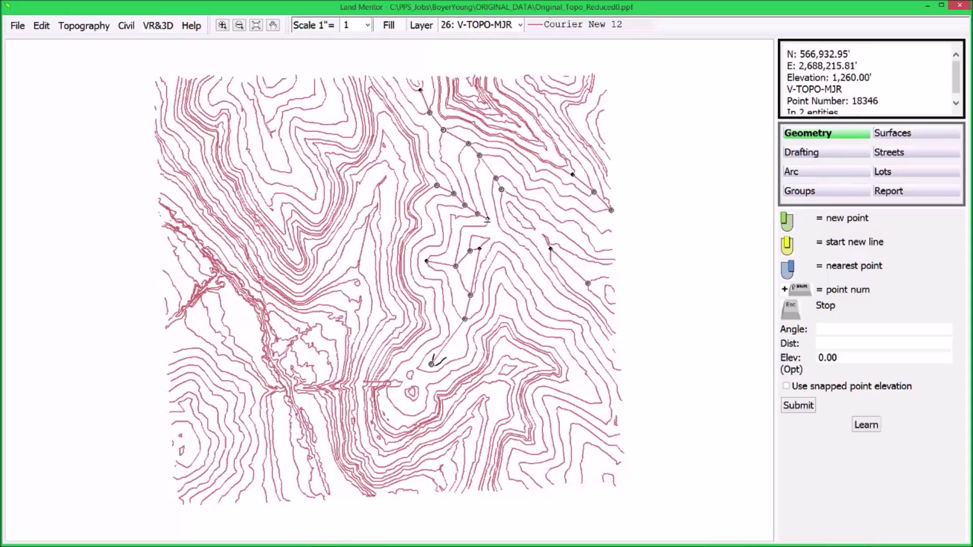
pyautogui.click(490, 237)
pyautogui.click(500, 226)
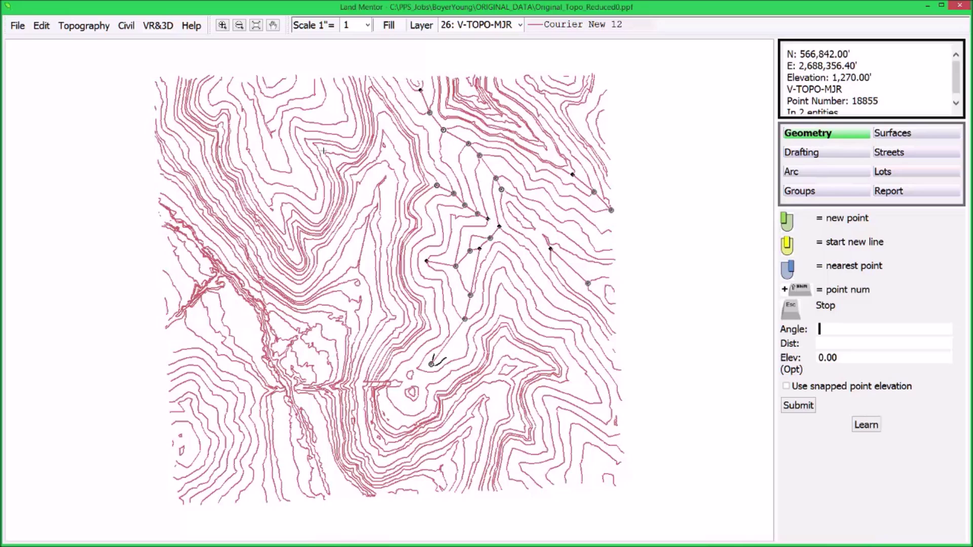
# Step: Draw a line in the northwest from the inner contour's tip south to the next contour's tip, and finish line drawing
pyautogui.click(272, 138)
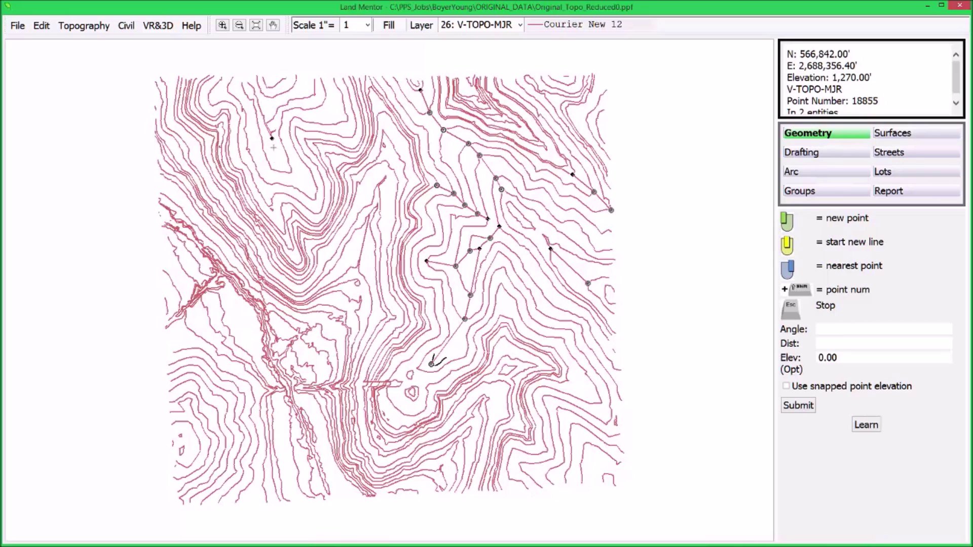
pyautogui.click(279, 172)
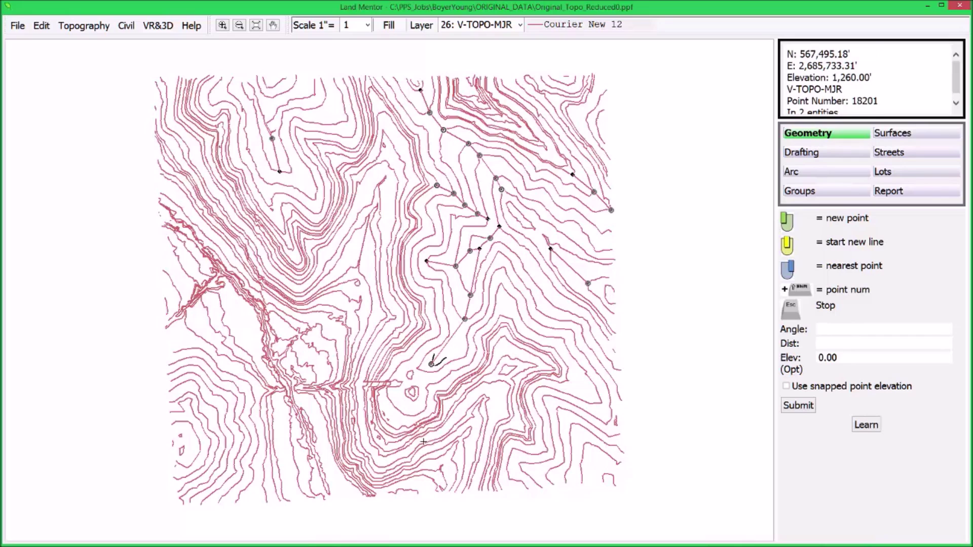
pyautogui.press('Escape')
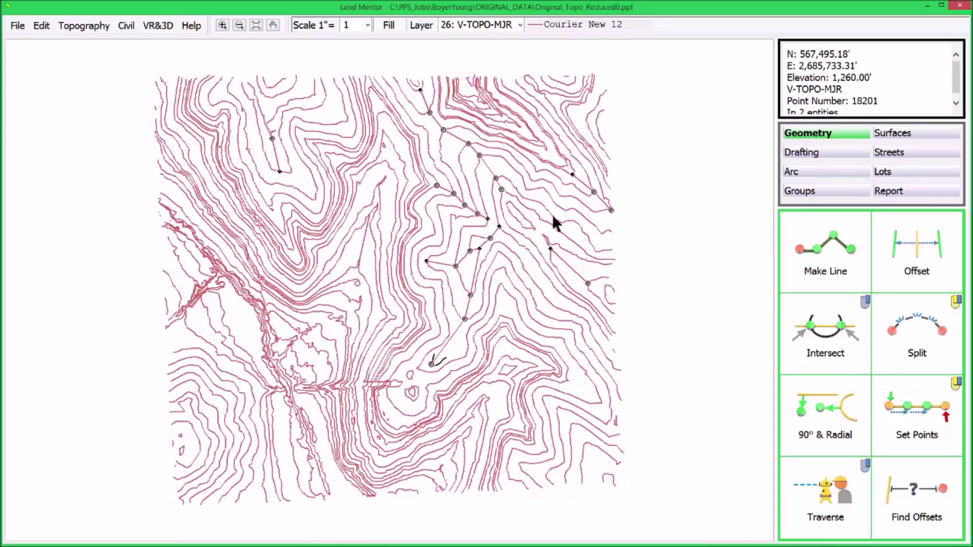
# Step: Save the site as ReducedTopo
pyautogui.click(17, 25)
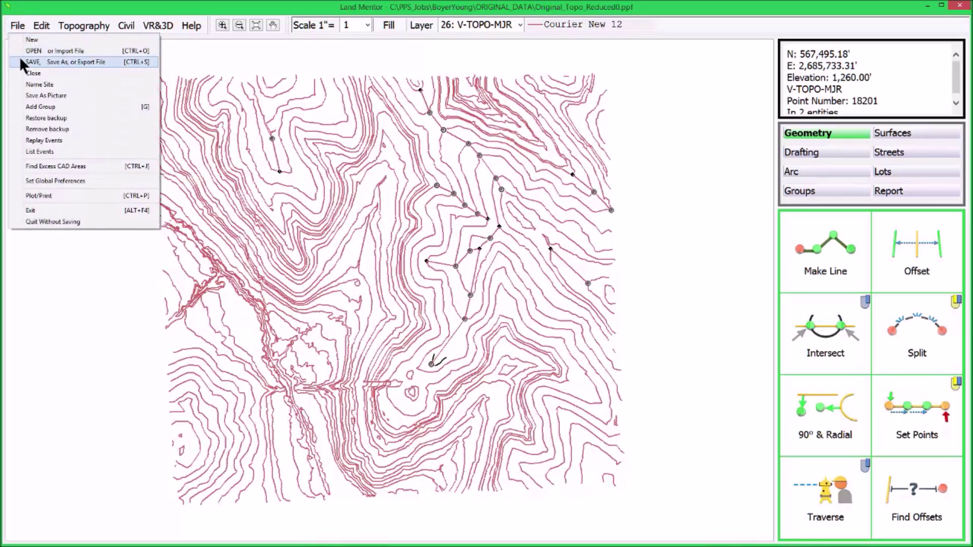
pyautogui.click(30, 61)
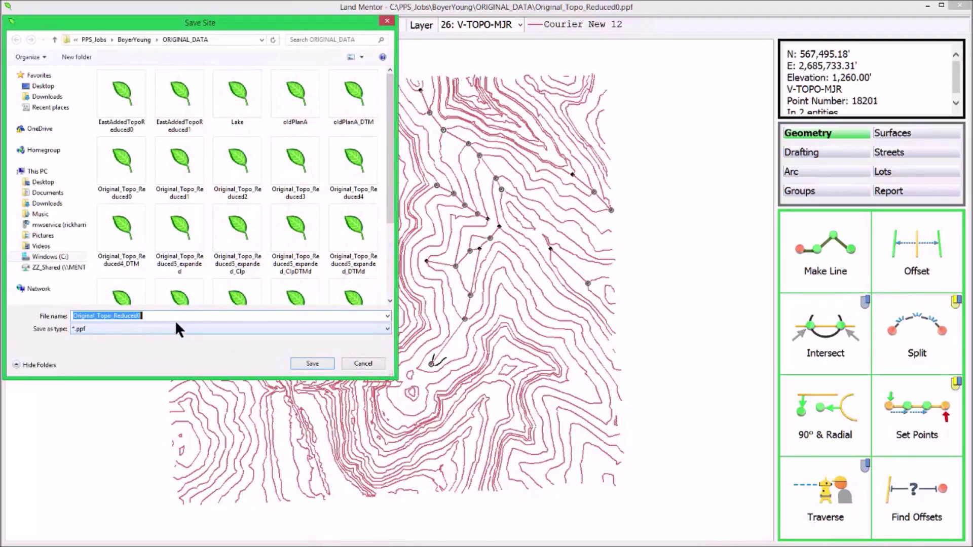
pyautogui.write('ReducedTopo')
pyautogui.press('Return')
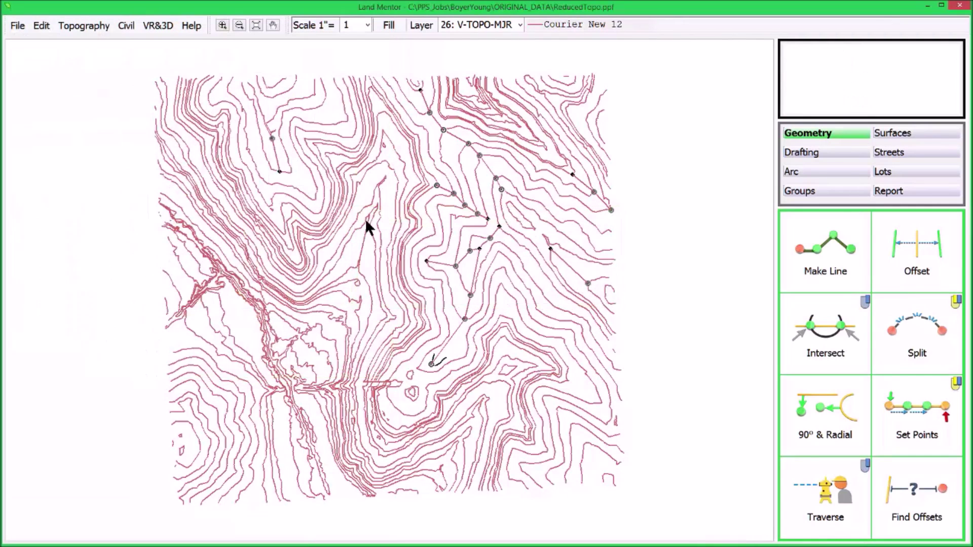
# Step: Run DTM creation on the contours and delete the connecting line that intersects a contour southeast of the site's centre
pyautogui.click(41, 26)
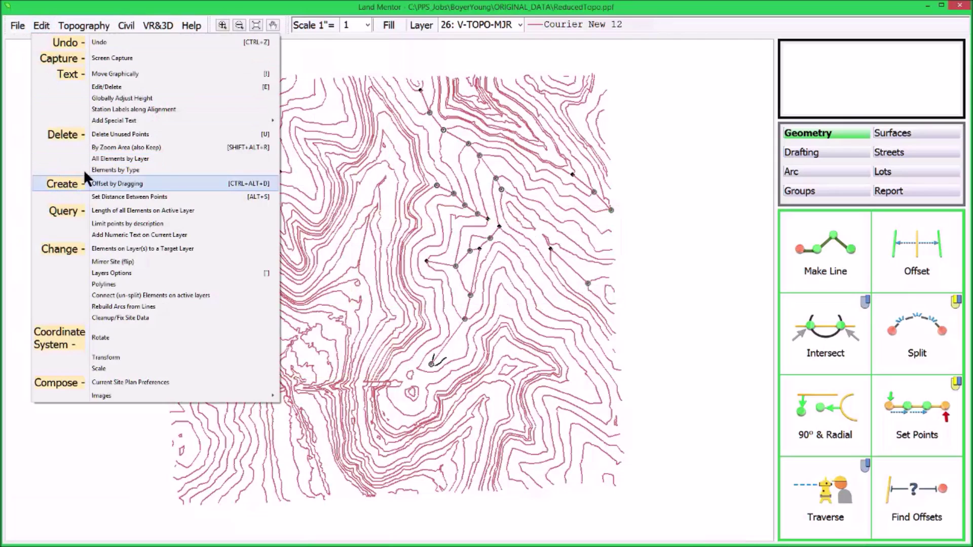
pyautogui.click(107, 158)
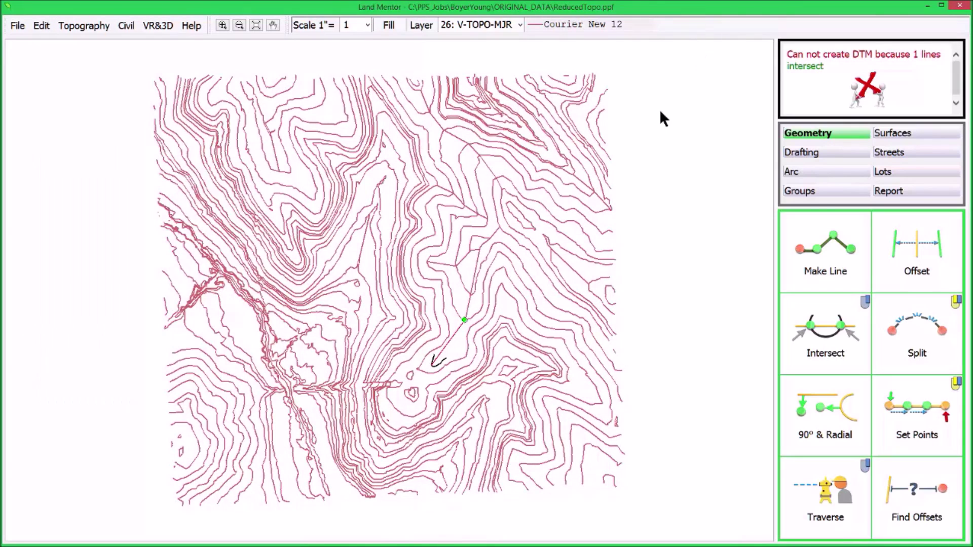
pyautogui.click(458, 333)
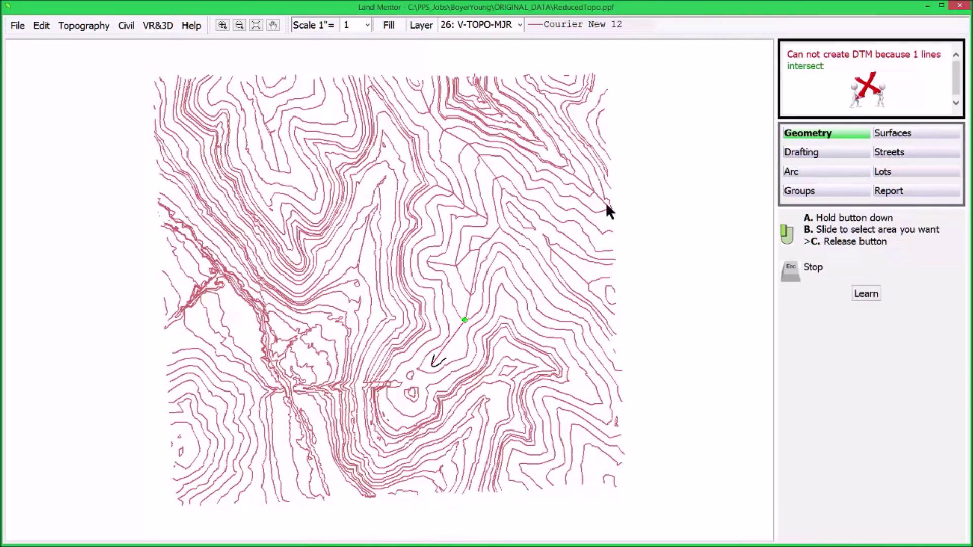
pyautogui.moveTo(472, 315); pyautogui.dragTo(472, 316)
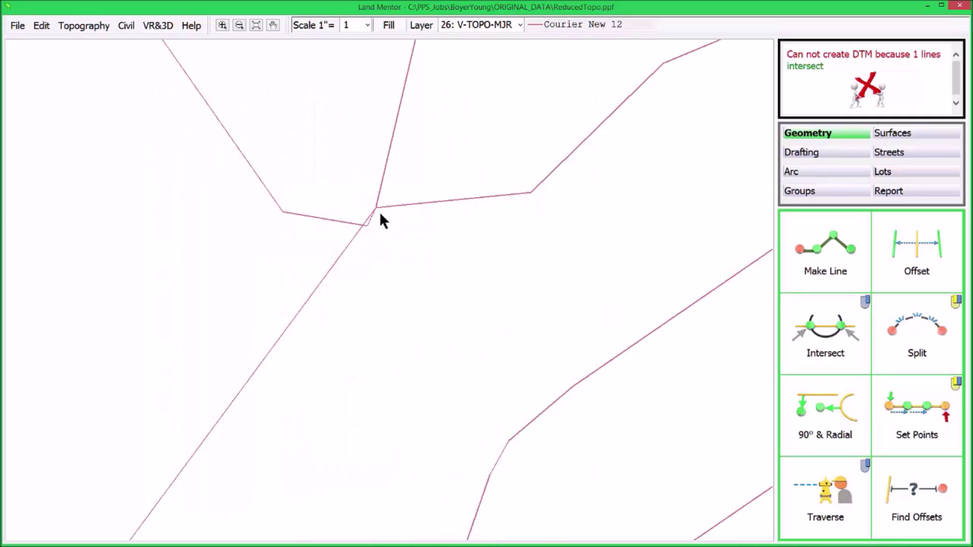
pyautogui.click(344, 248)
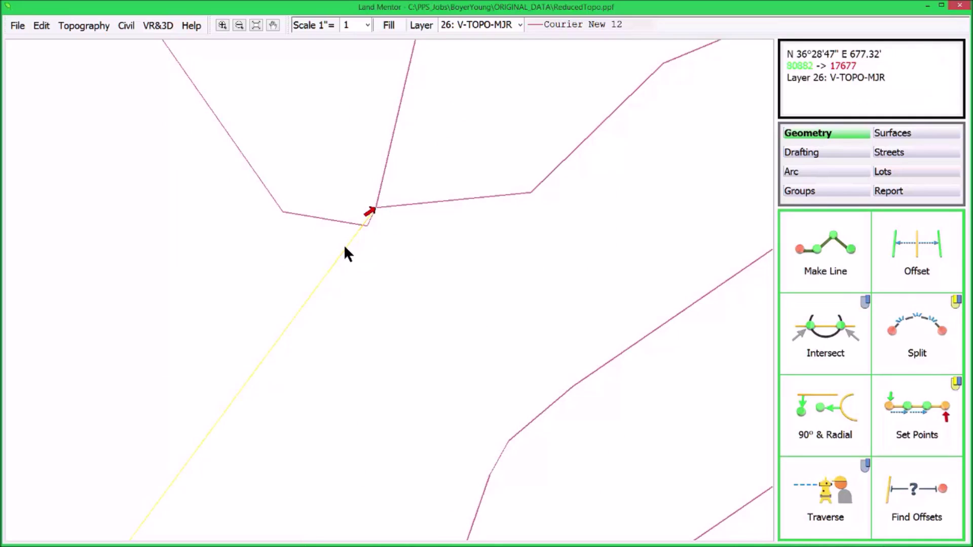
pyautogui.press('Delete')
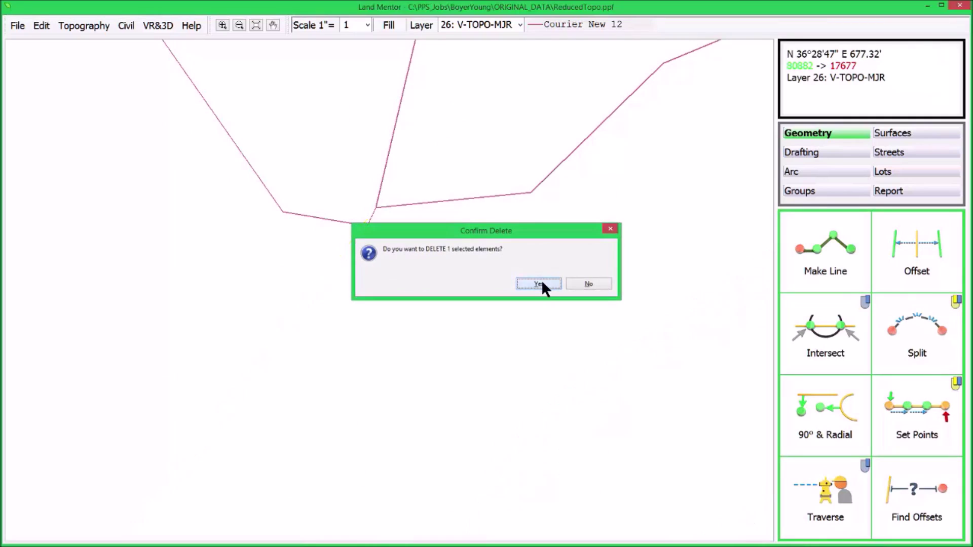
pyautogui.click(541, 282)
pyautogui.click(542, 283)
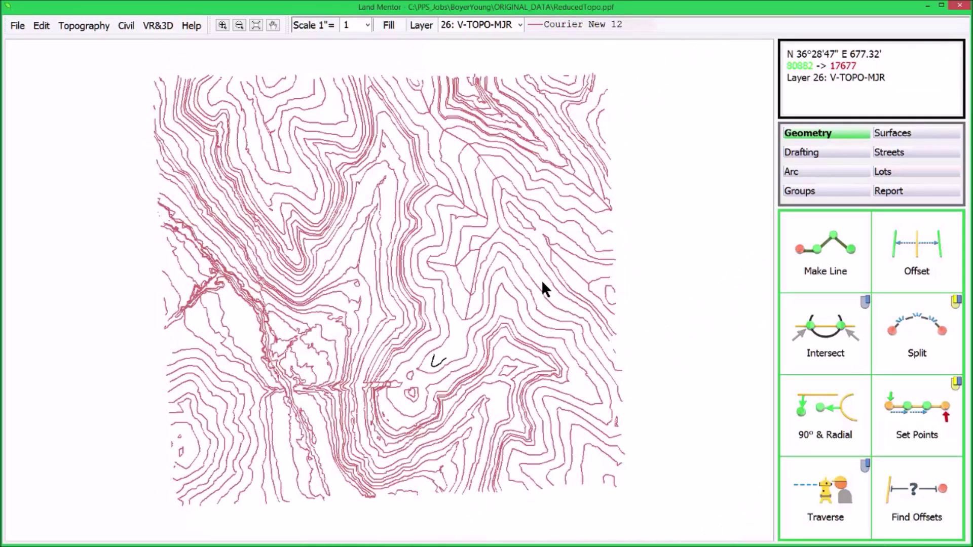
# Step: Generate a DTM preview from the cleaned contours without naming the surface
pyautogui.click(74, 26)
pyautogui.click(108, 152)
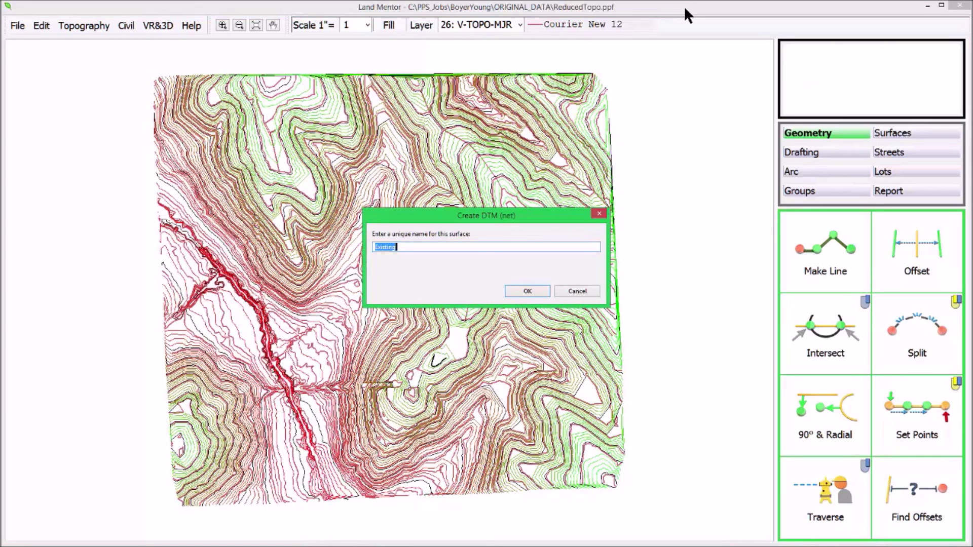
pyautogui.click(591, 290)
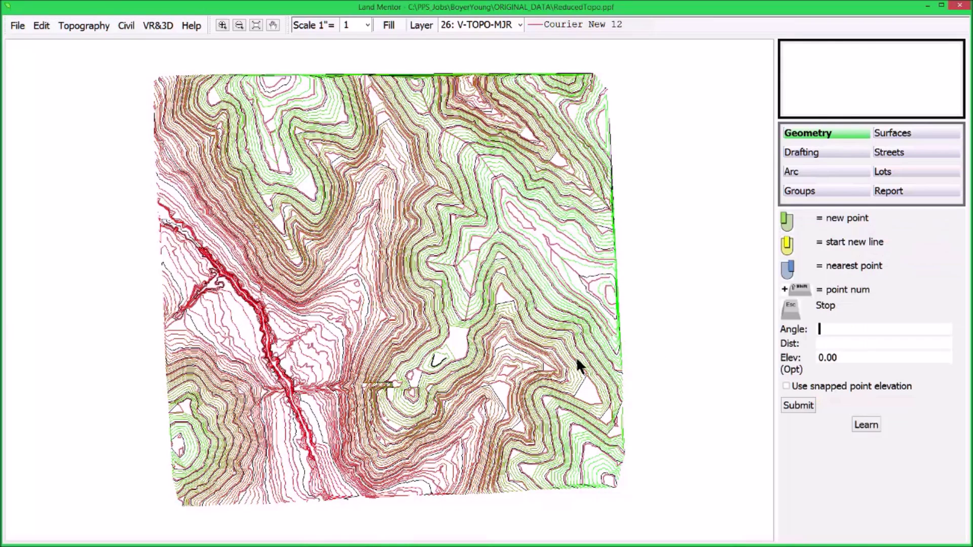
# Step: Draw connecting lines between existing contour points across the flat areas in the site's southeast, and finish line drawing
pyautogui.rightClick(577, 382)
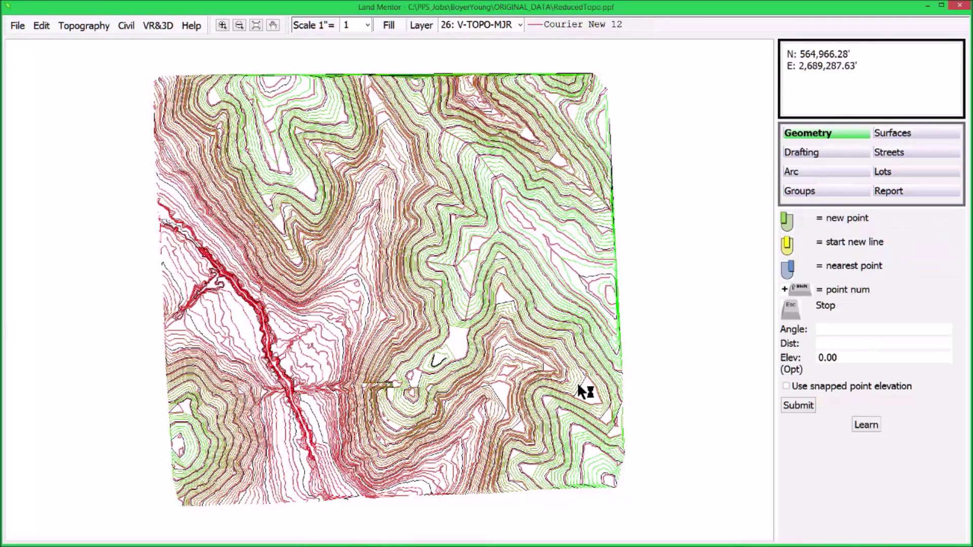
pyautogui.rightClick(601, 405)
pyautogui.rightClick(605, 411)
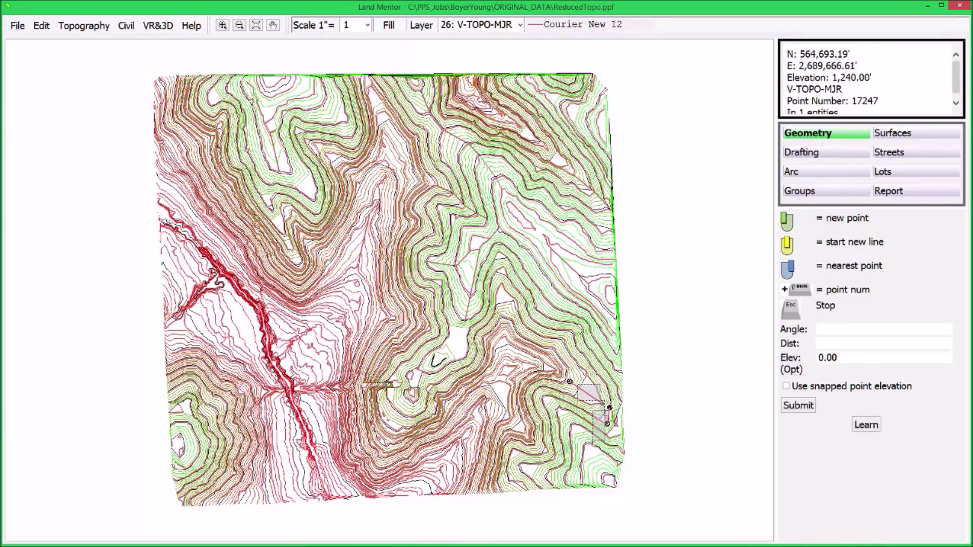
pyautogui.rightClick(580, 436)
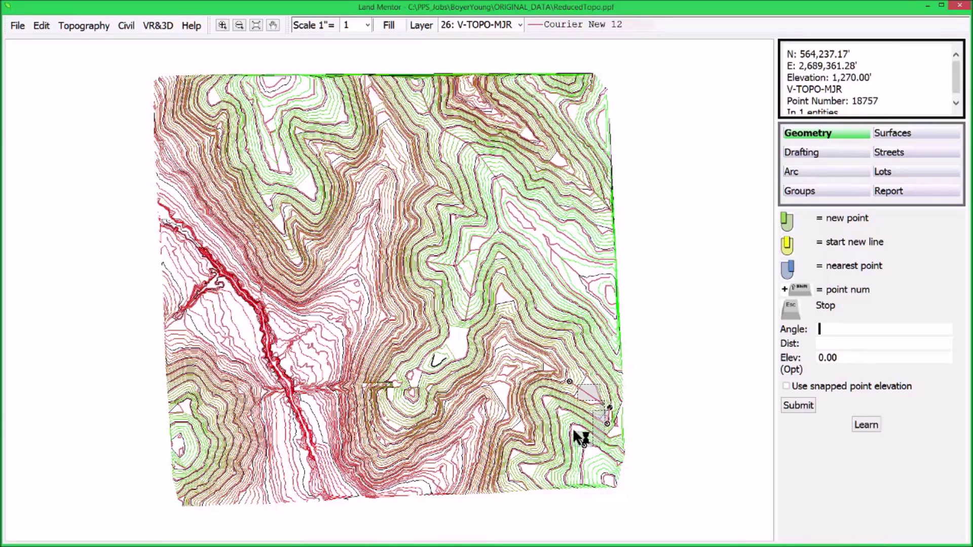
pyautogui.rightClick(571, 424)
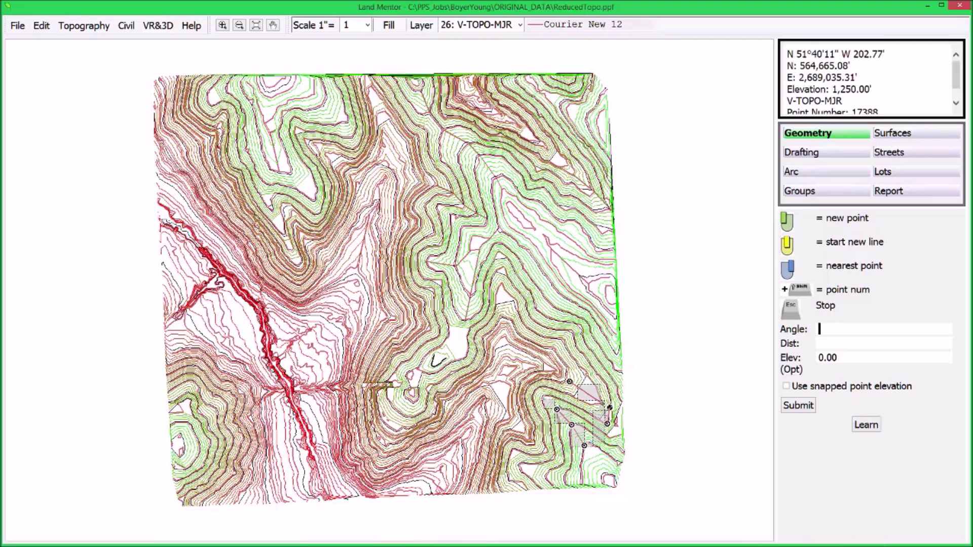
pyautogui.rightClick(543, 400)
pyautogui.press('Escape')
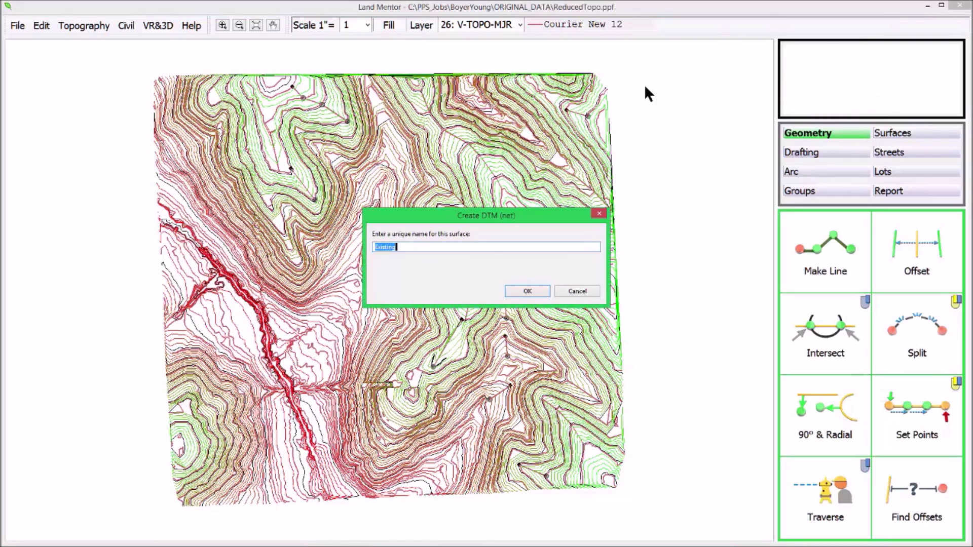
# Step: Create the DTM surface under the name Existing and save the site as ReducedTopoA_DTM
pyautogui.click(516, 292)
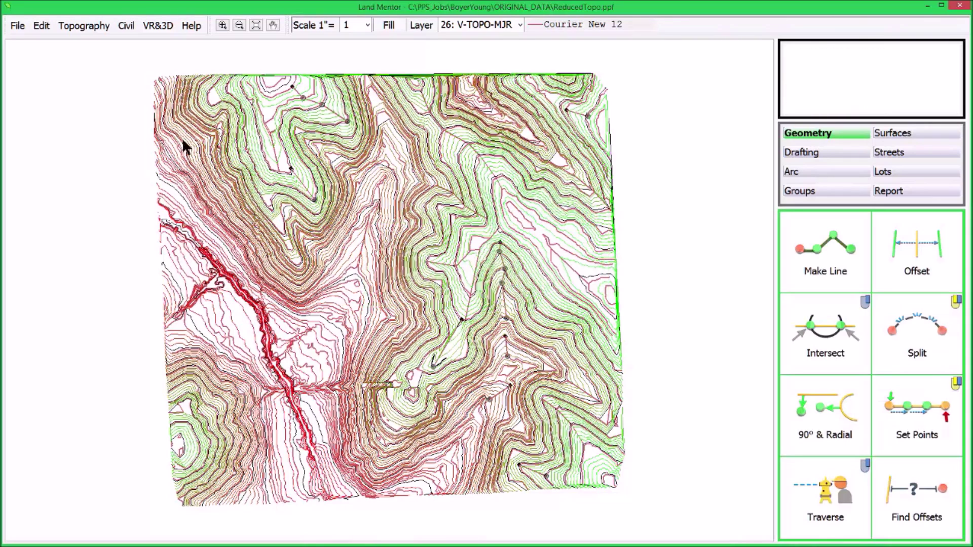
pyautogui.click(20, 24)
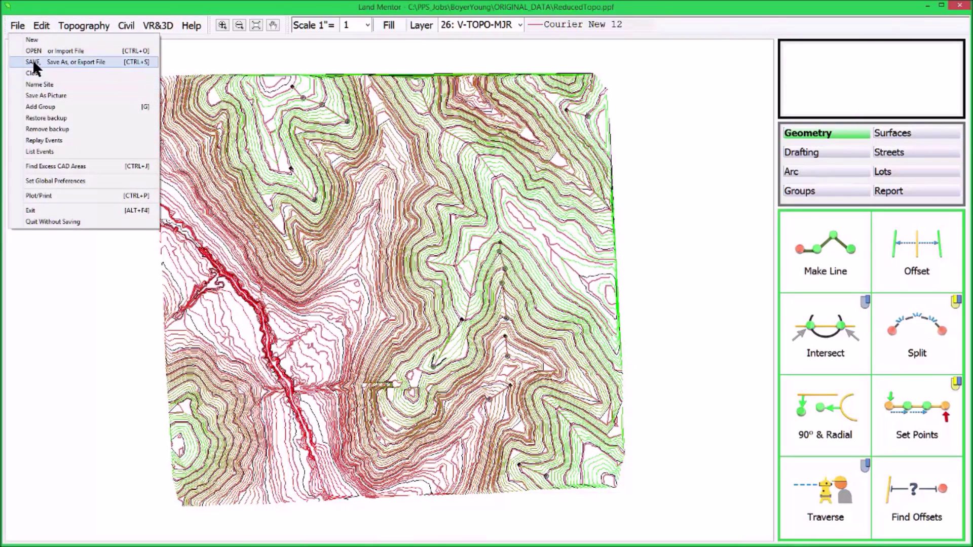
pyautogui.click(32, 60)
pyautogui.click(137, 315)
pyautogui.write('A')
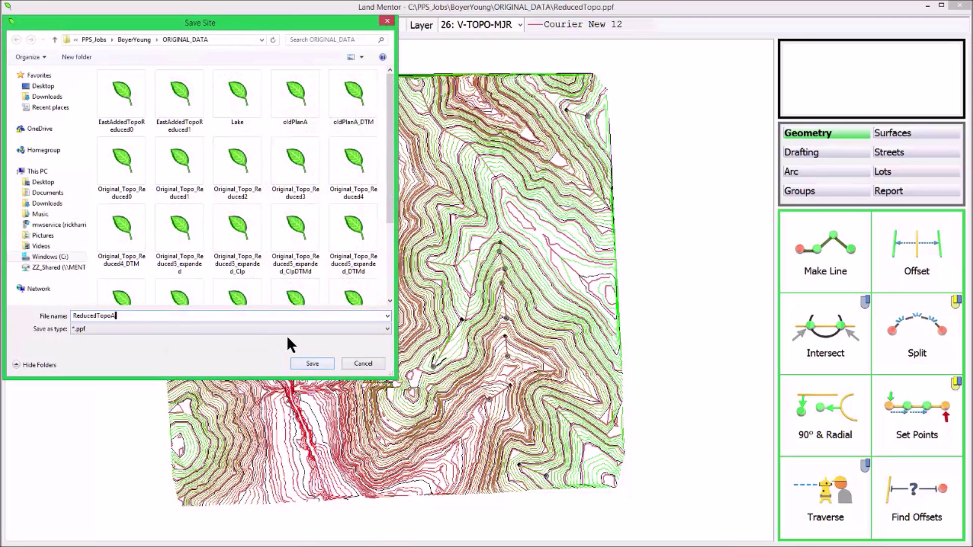
pyautogui.write('_DTM')
pyautogui.press('Return')
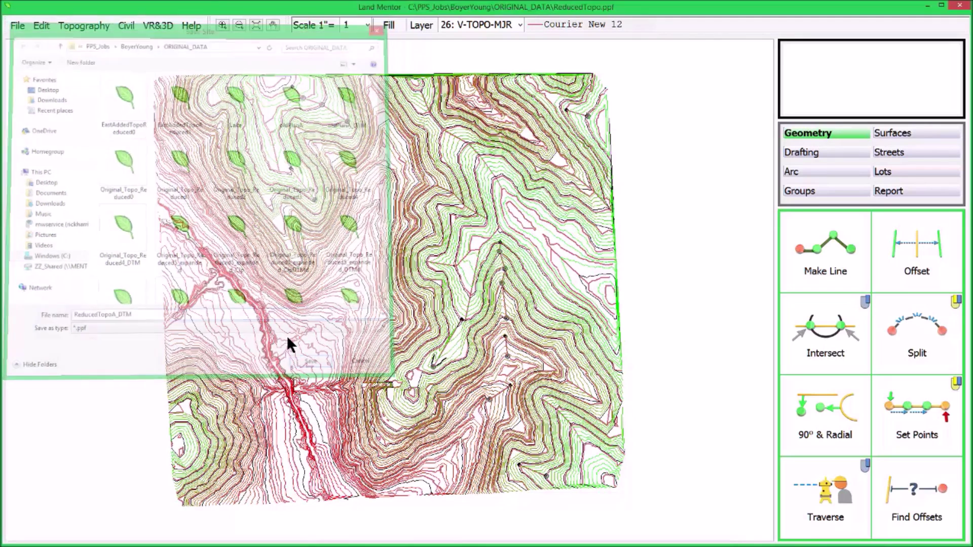